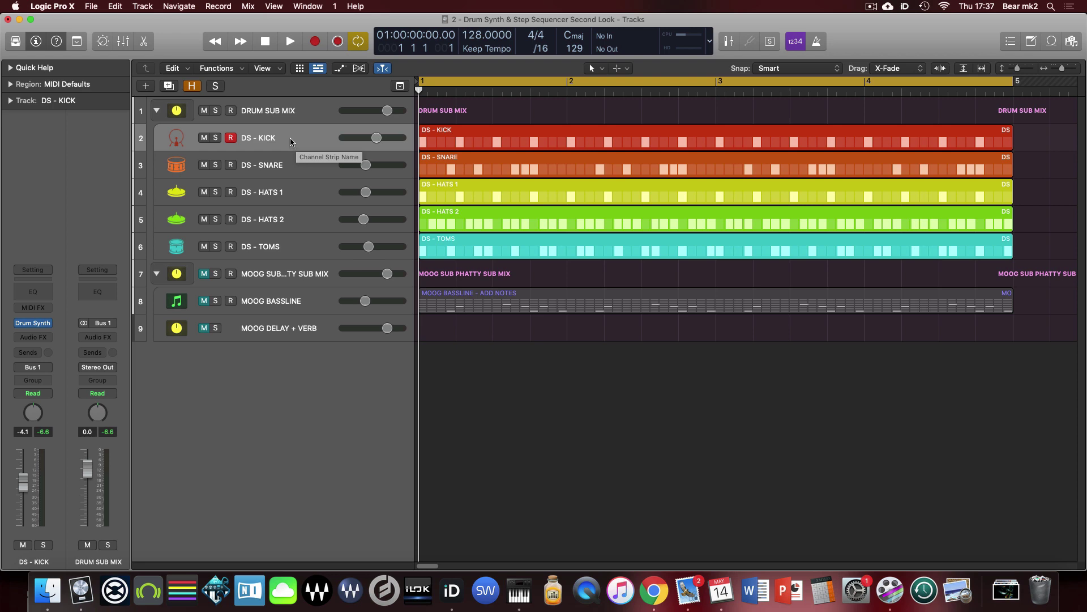
- Mute snare, HATS 1 and toms, then play the loop with only kick and HATS 2 audible
left_click_drag(203, 165, 205, 241)
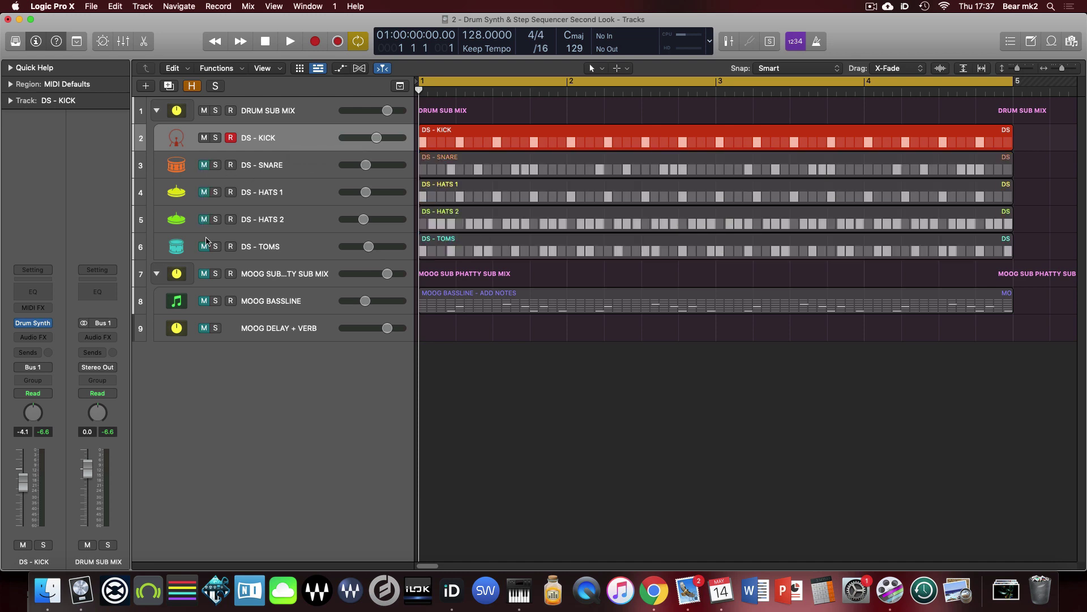
key("space")
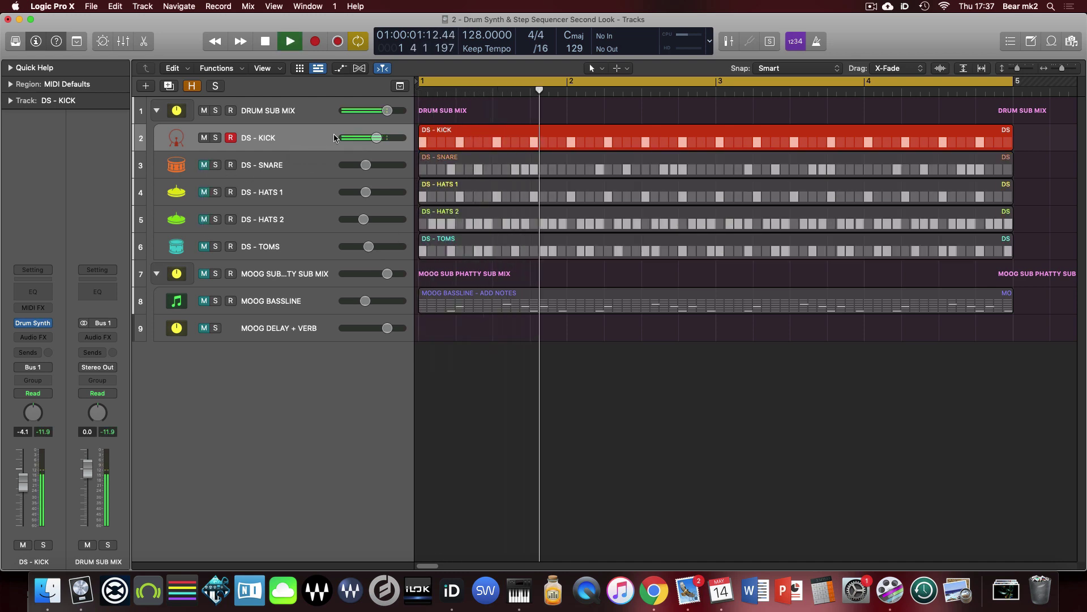
left_click(213, 195)
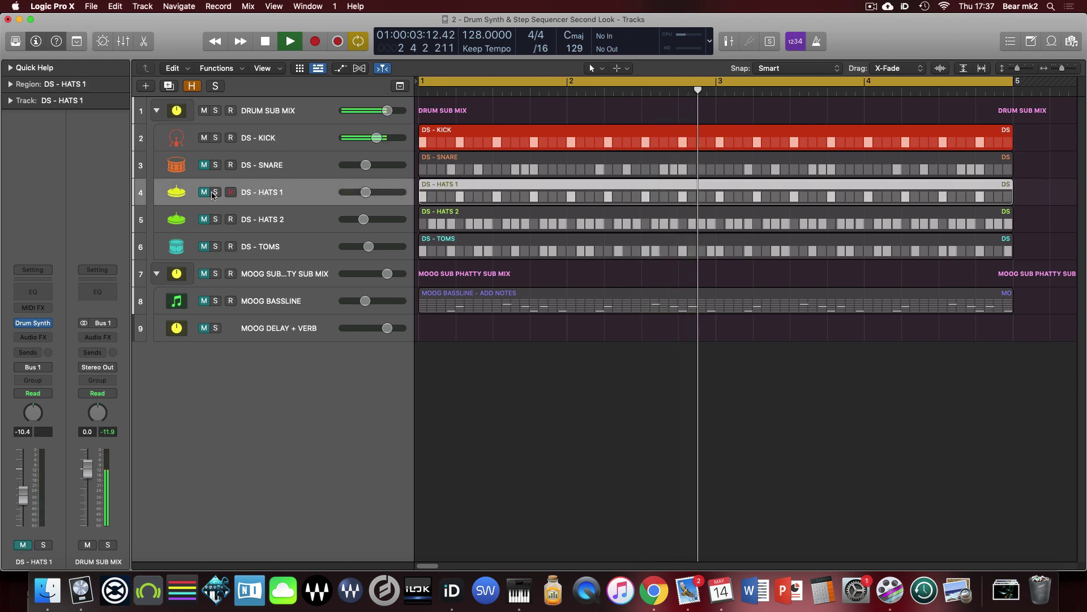
left_click(204, 192)
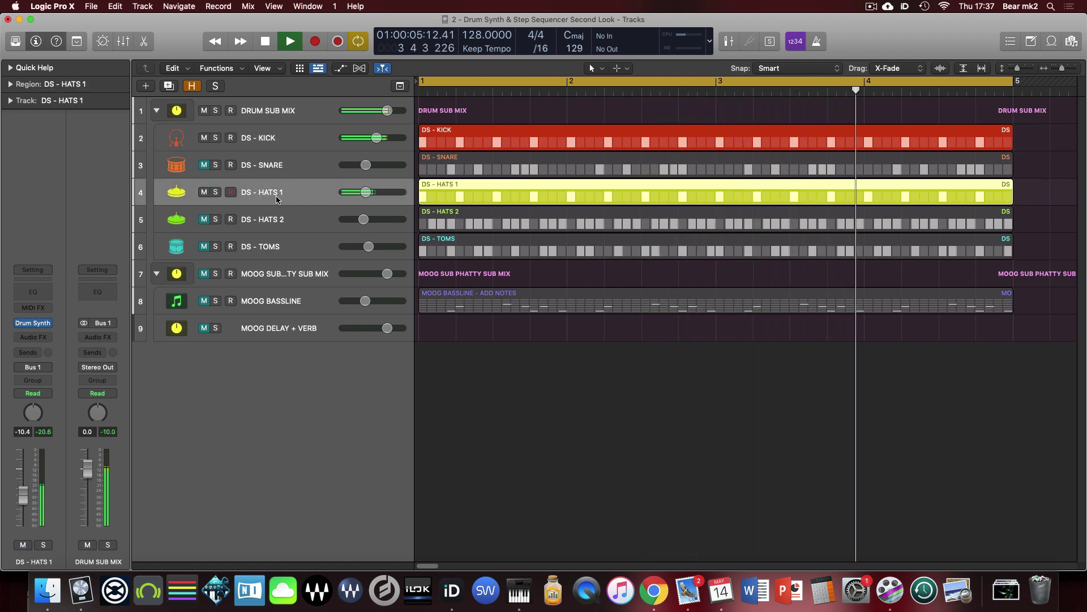
left_click(204, 219)
left_click(204, 192)
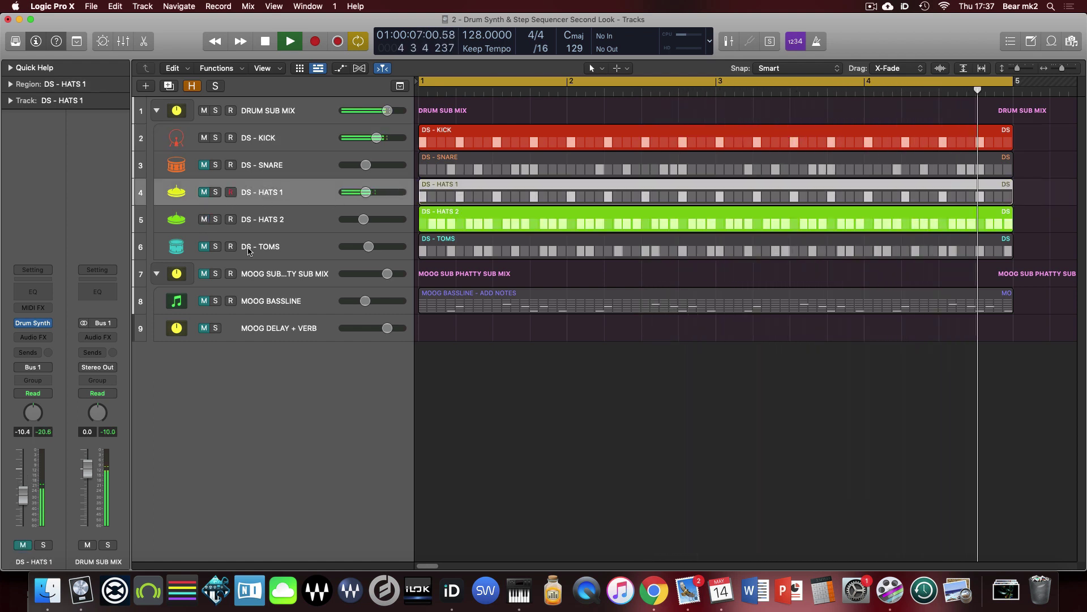
left_click(308, 219)
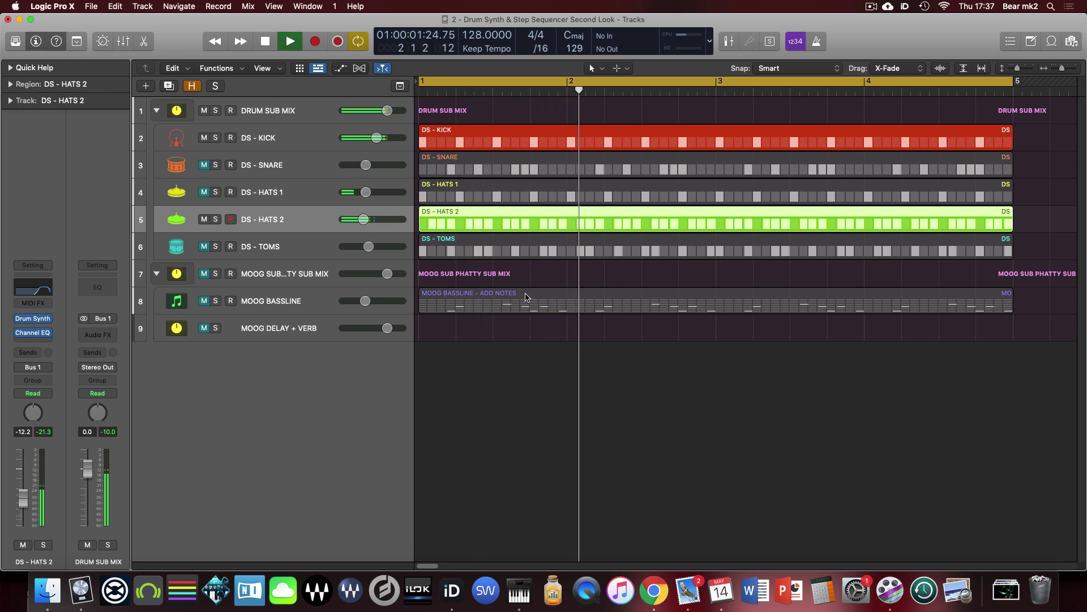
- Show the DS - HATS 2 step velocities (50–100) in the Step Sequencer with the E key command
key("e")
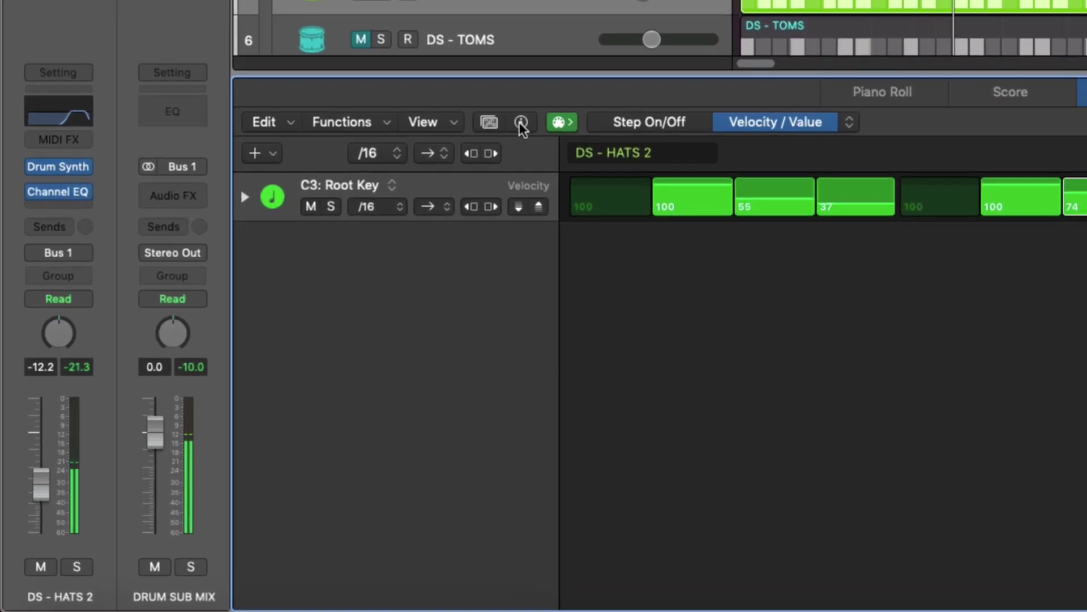
- Show the Step Sequencer inspector, keeping Pattern Key at C and Scale Quantize Off
left_click(294, 293)
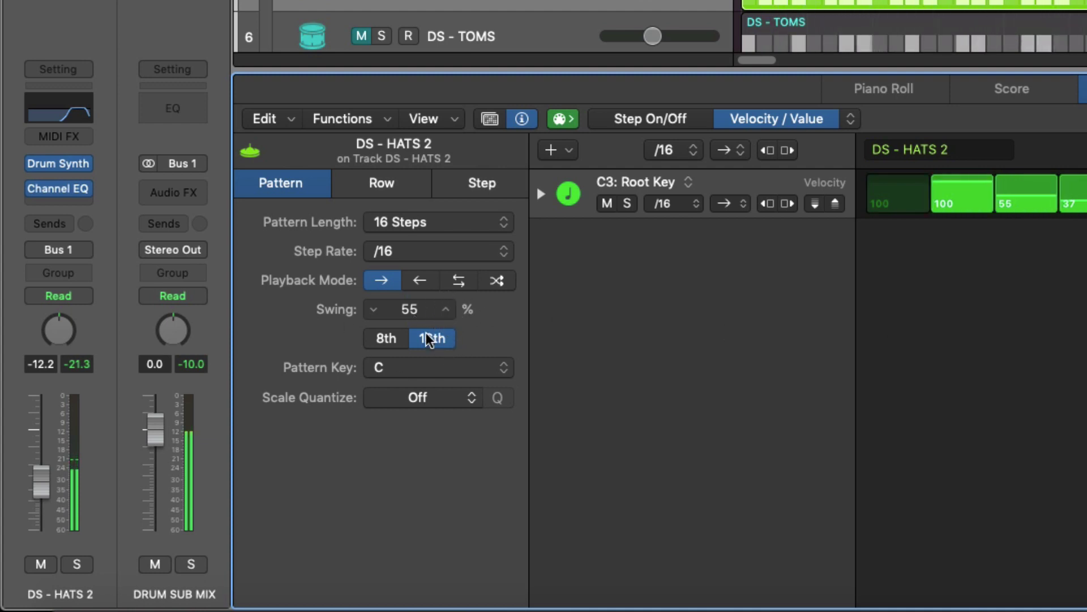
left_click(442, 375)
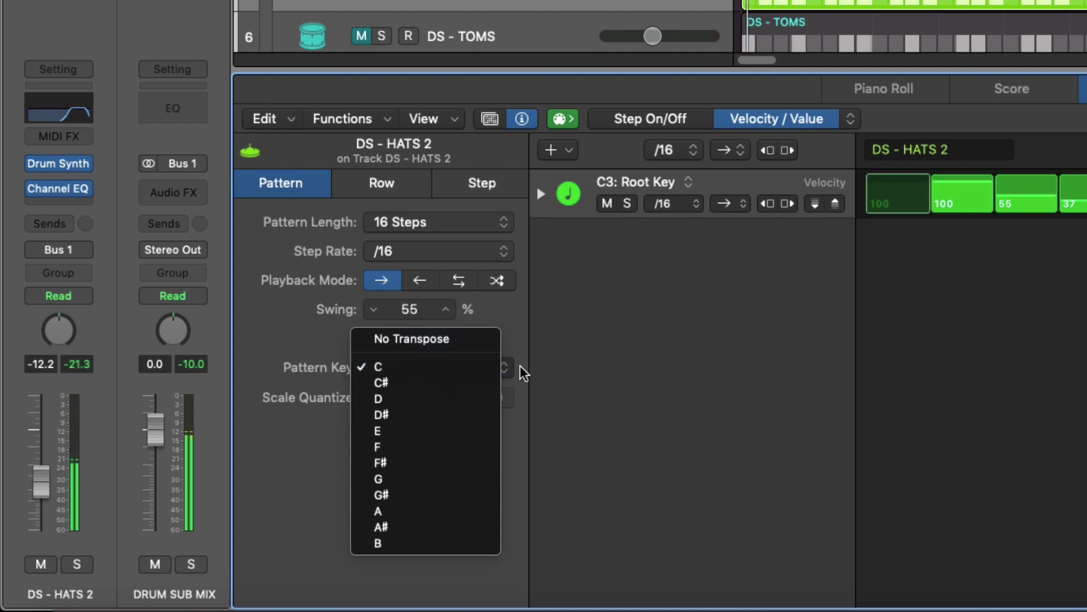
left_click(318, 360)
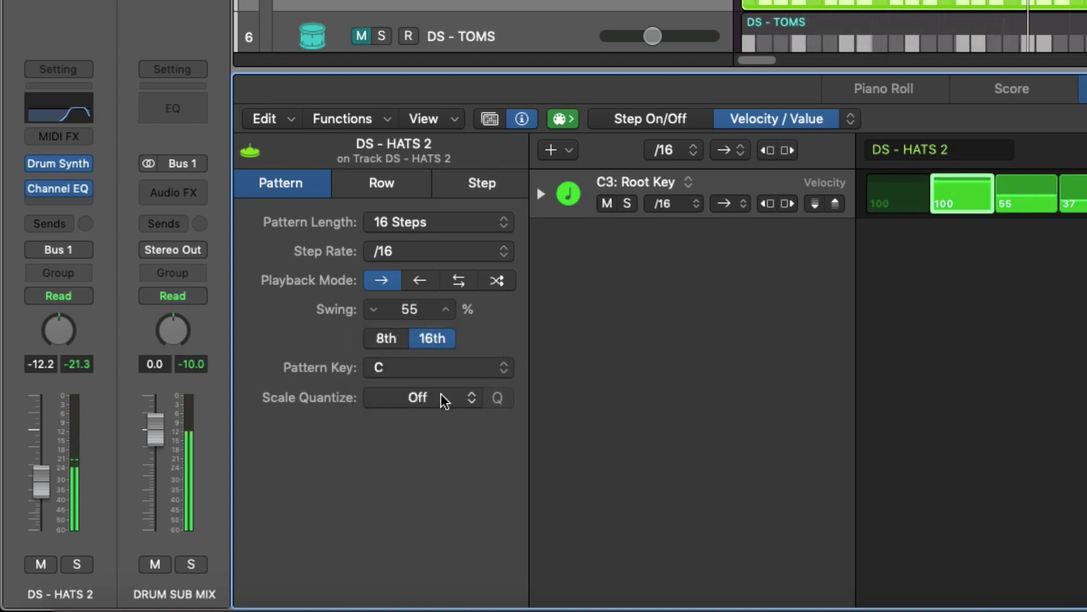
left_click(444, 397)
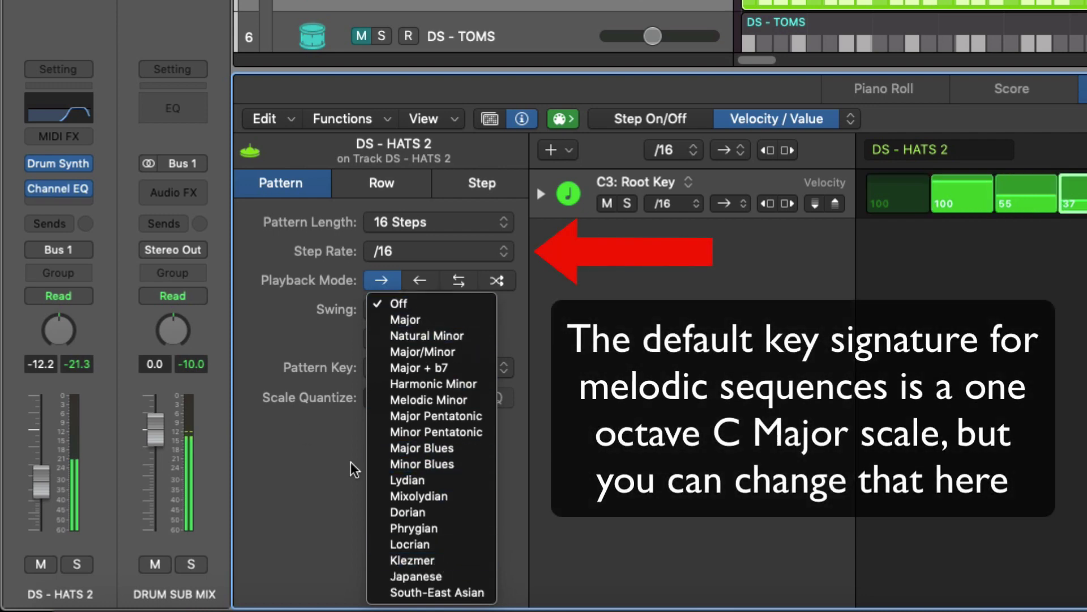
left_click(808, 292)
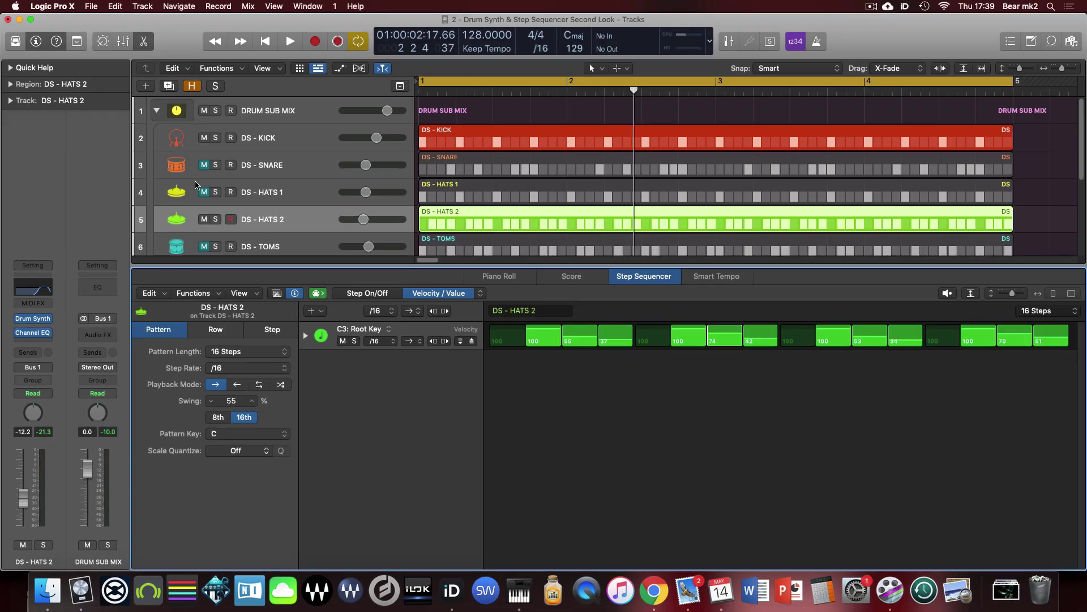
- Unmute the DS - HATS 1, DS - SNARE and DS - TOMS tracks
left_click(204, 192)
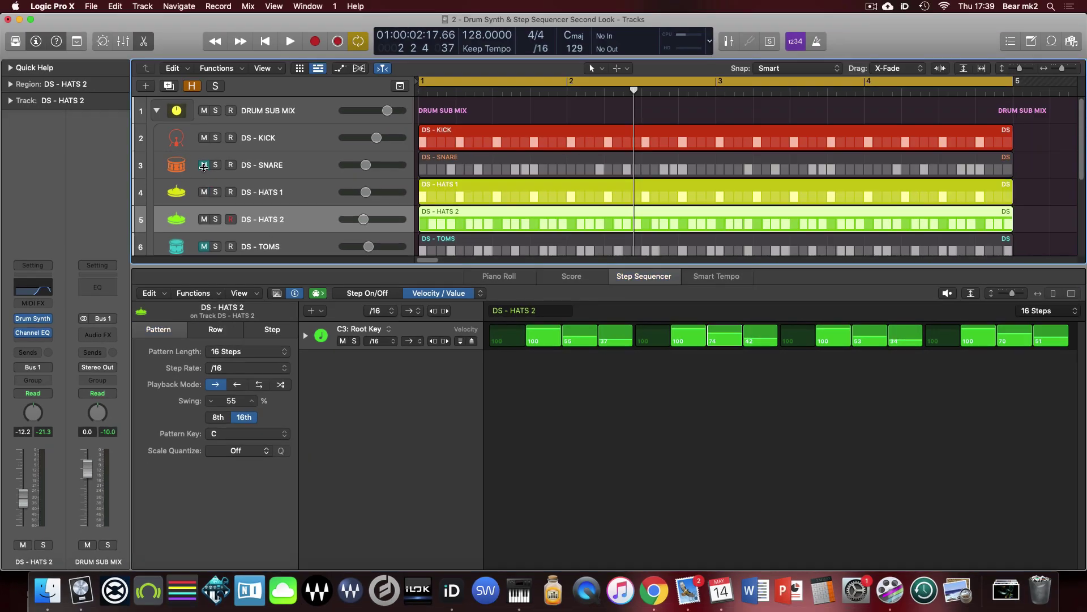
left_click(203, 165)
scroll(196, 195, "down", 1)
left_click(204, 239)
scroll(501, 180, "down", 1)
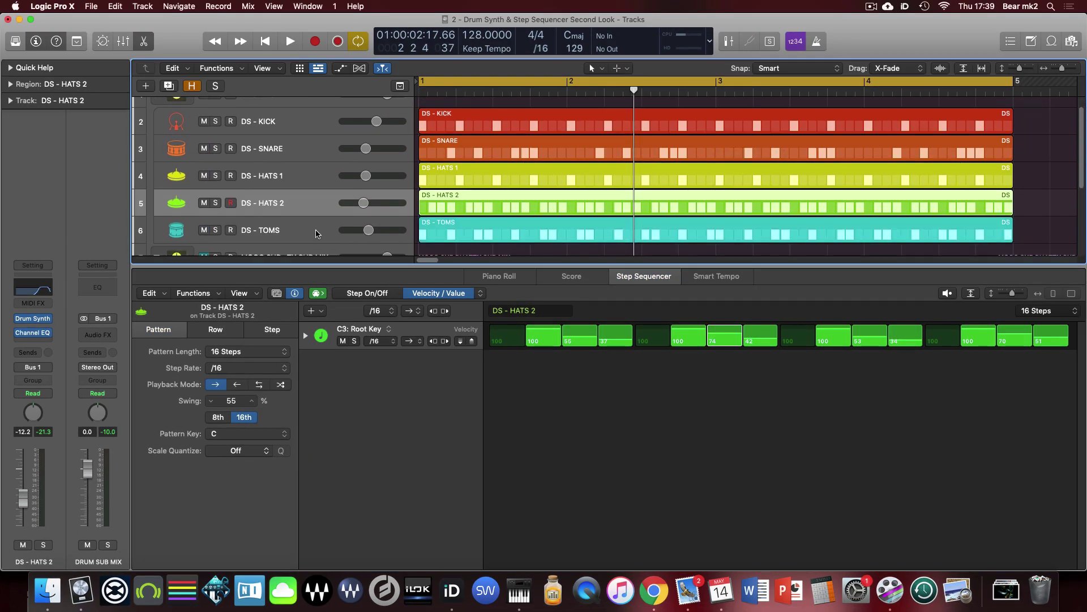
- Select the DS - TOMS pattern and view its Row, Pattern and Step settings
left_click(755, 228)
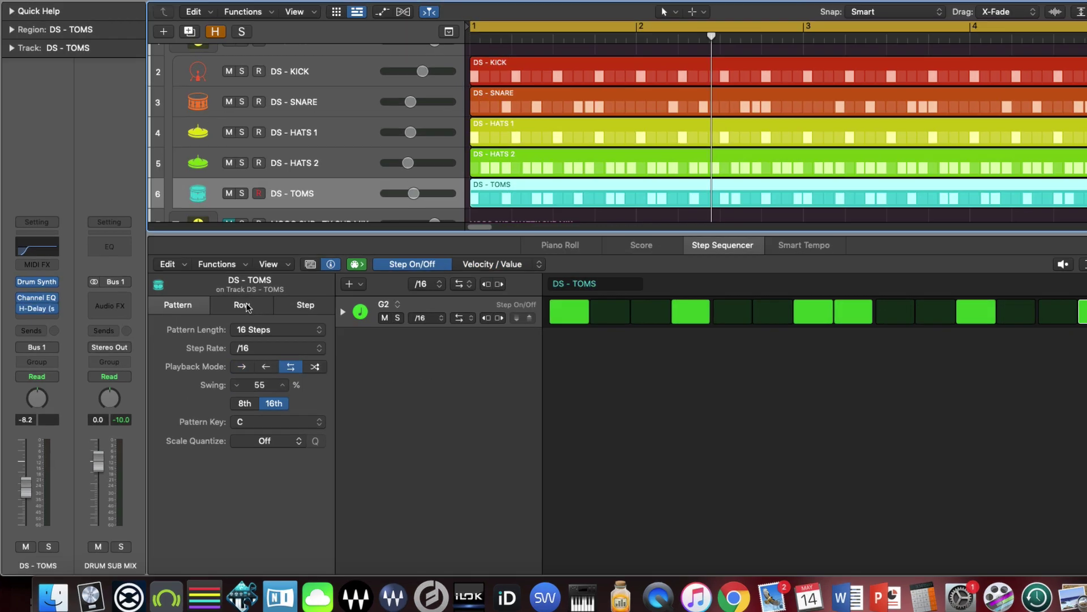
left_click(215, 329)
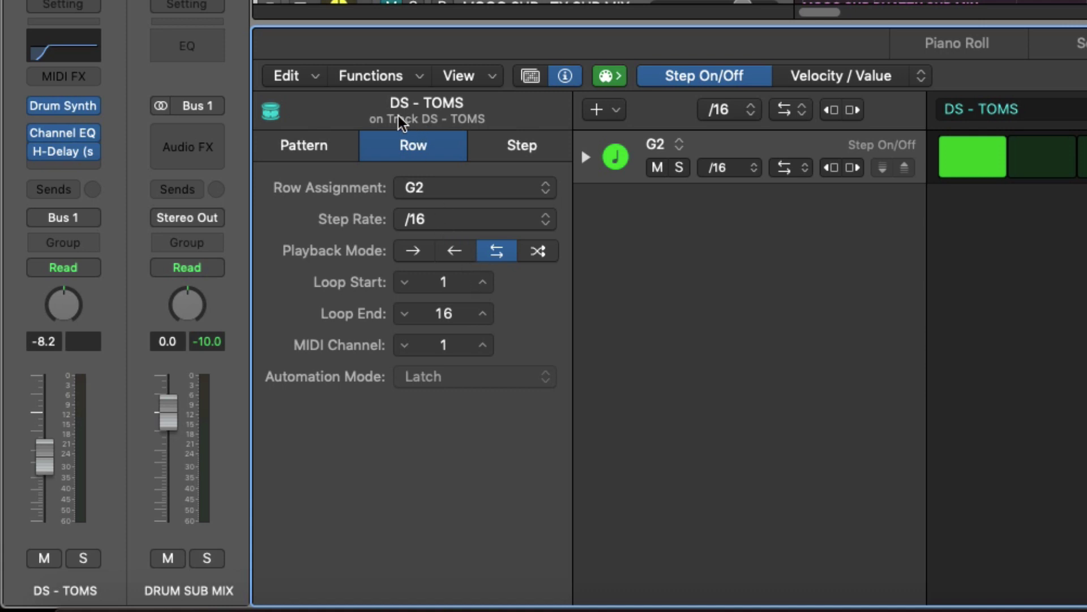
left_click(284, 145)
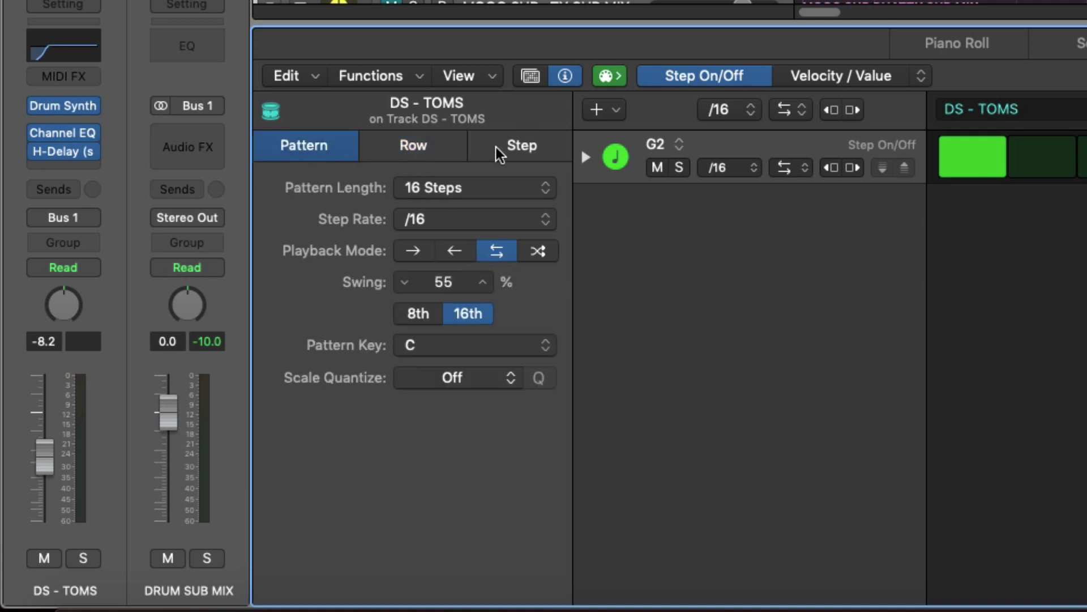
left_click(514, 147)
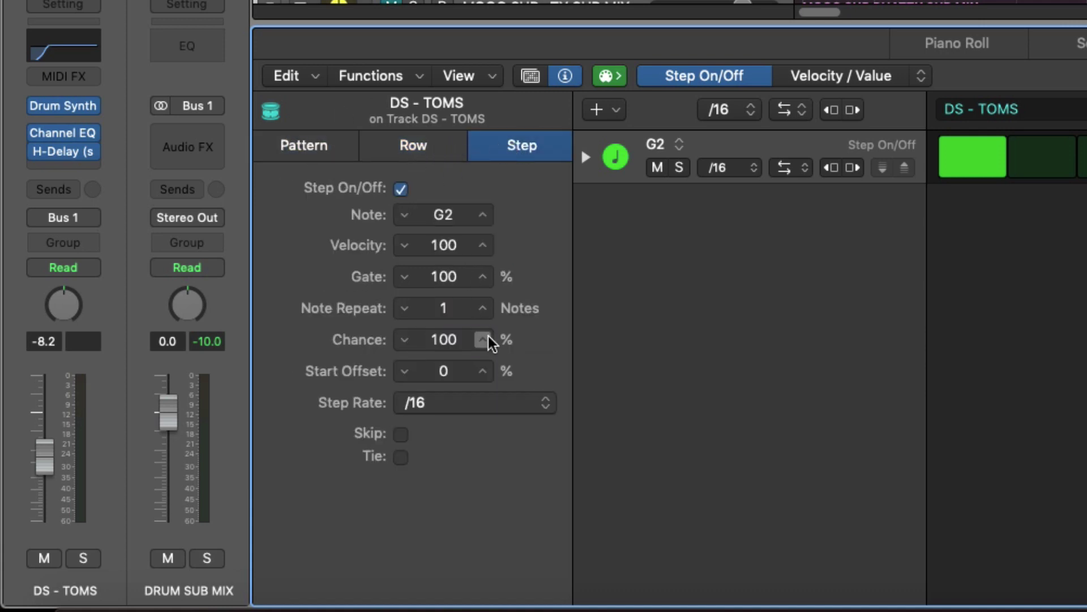
left_click(389, 76)
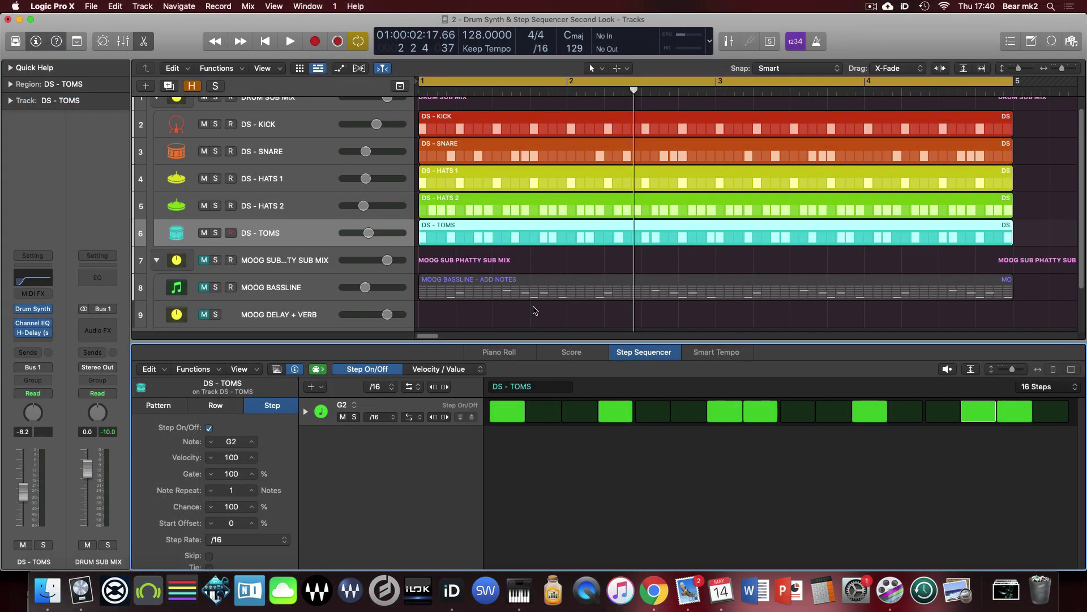
scroll(534, 310, "up", 1)
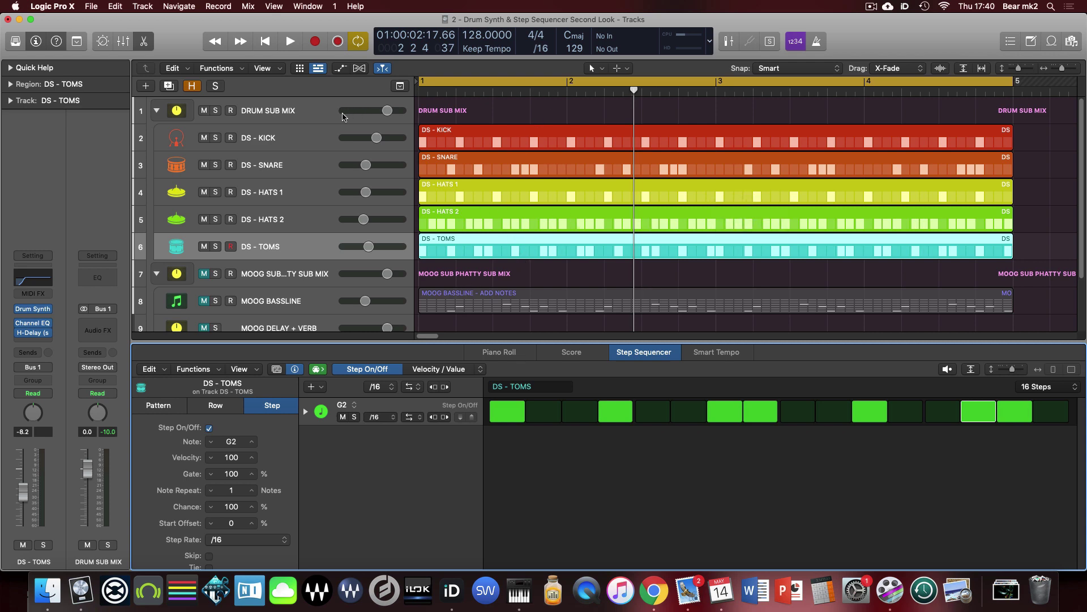
- Play the full drum arrangement and lower the Step Sequencer divider to show more tracks
key("space")
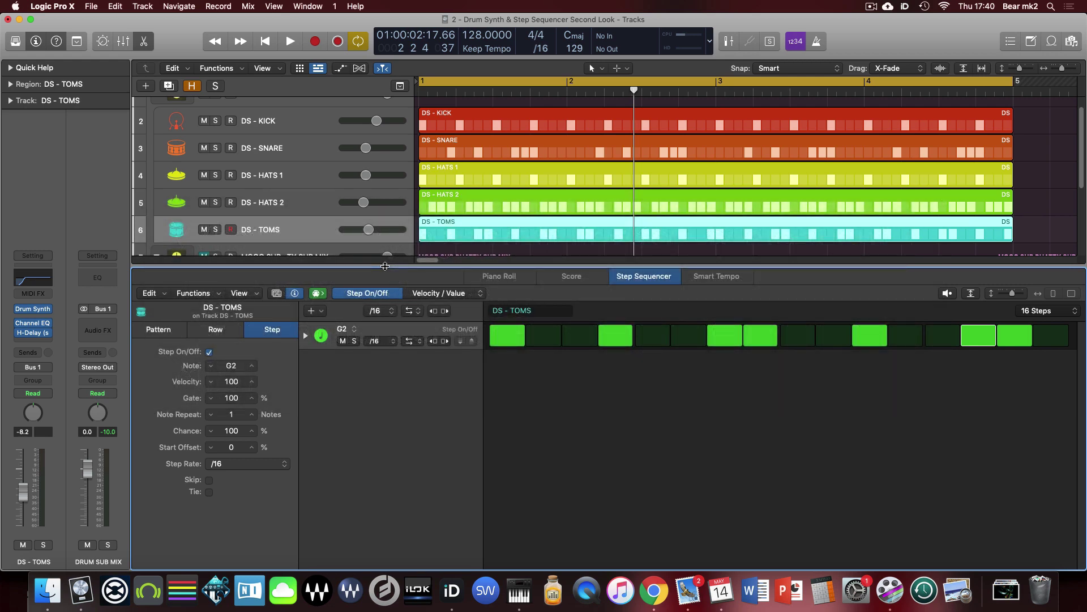
left_click_drag(385, 267, 396, 342)
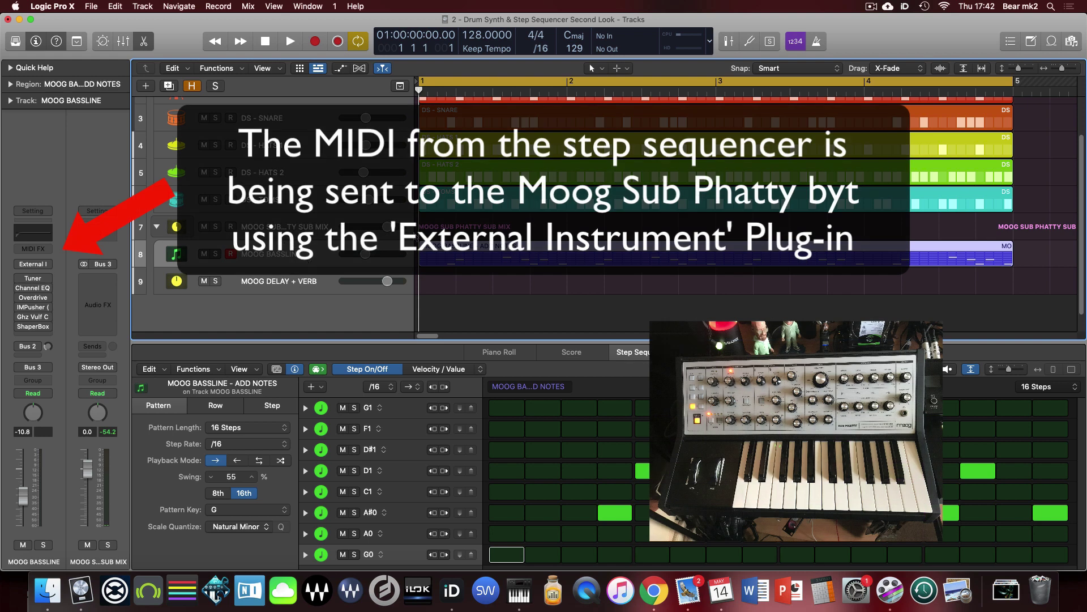
- Play and stop the MOOG BASSLINE pattern, then open the Step Sequencer in its own window
key("space")
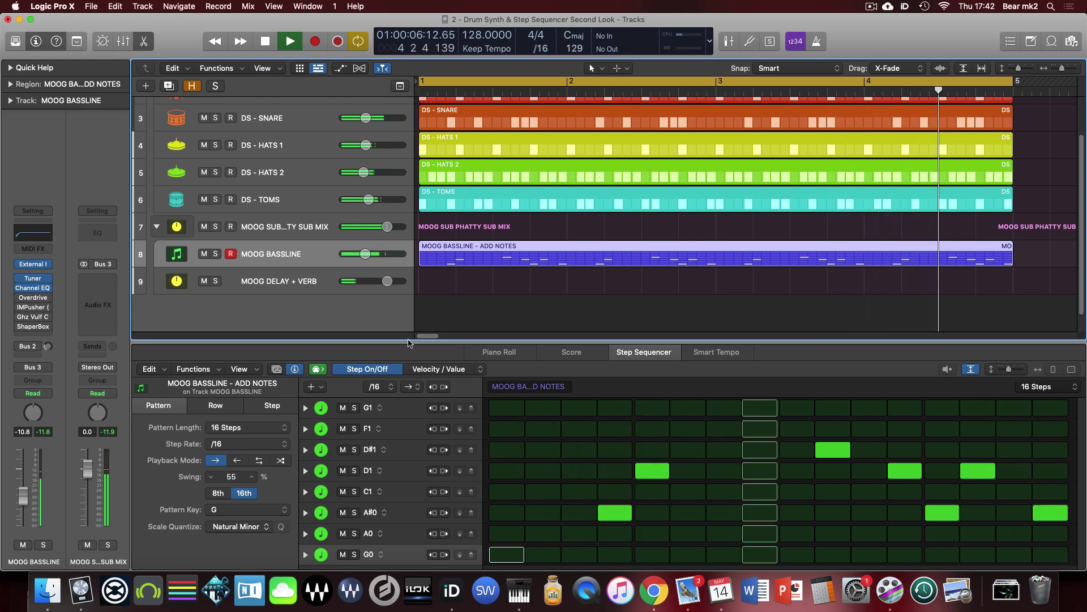
key("space")
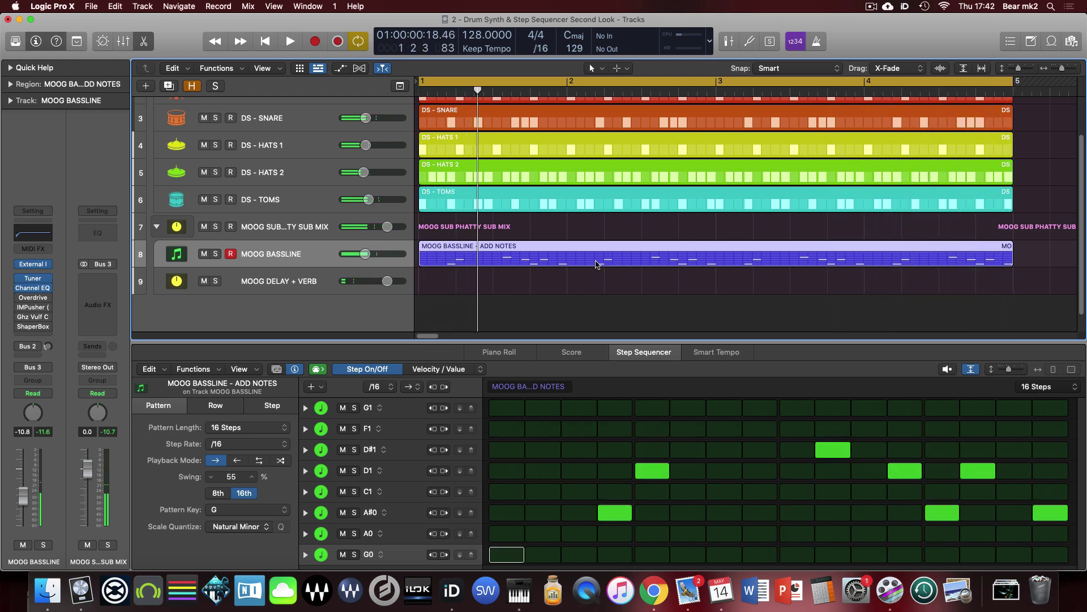
double_click(586, 261)
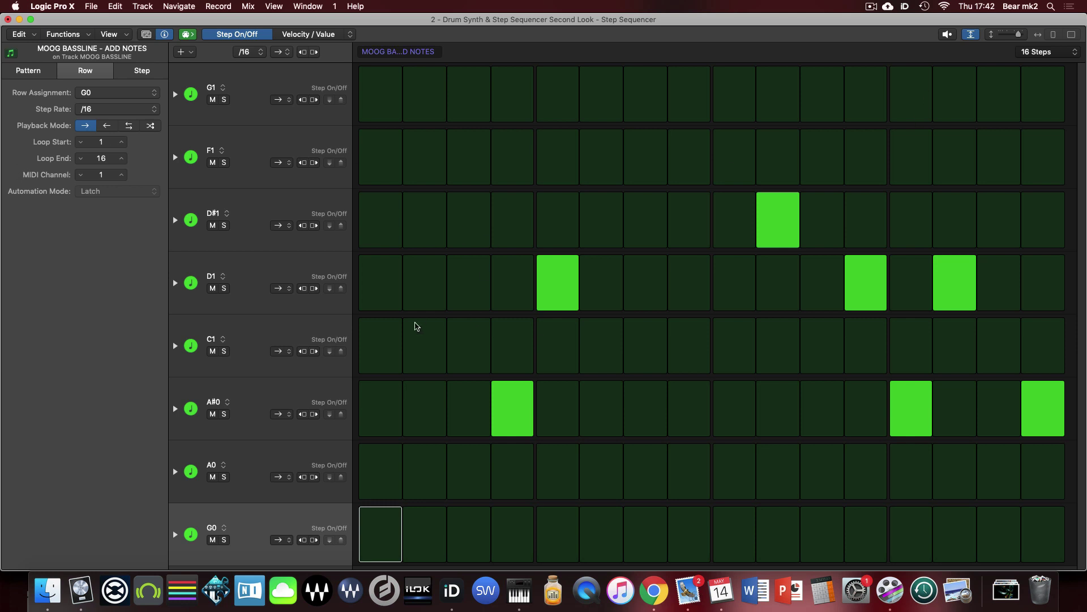
- Expand and collapse D1's lanes, then toggle D1's first step on and off in Step On/Off mode
left_click(309, 35)
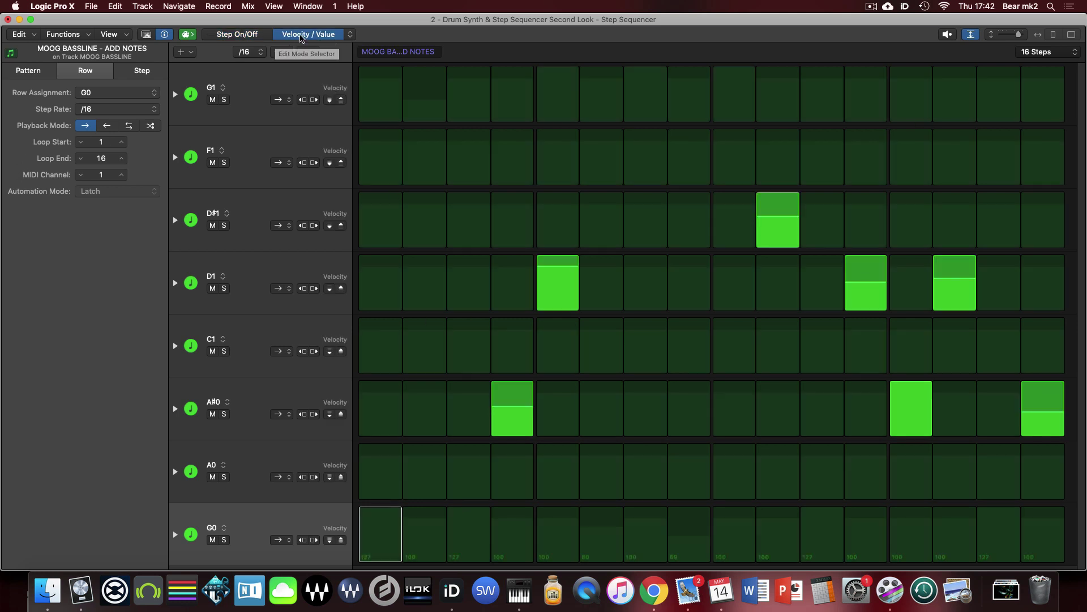
left_click(175, 284)
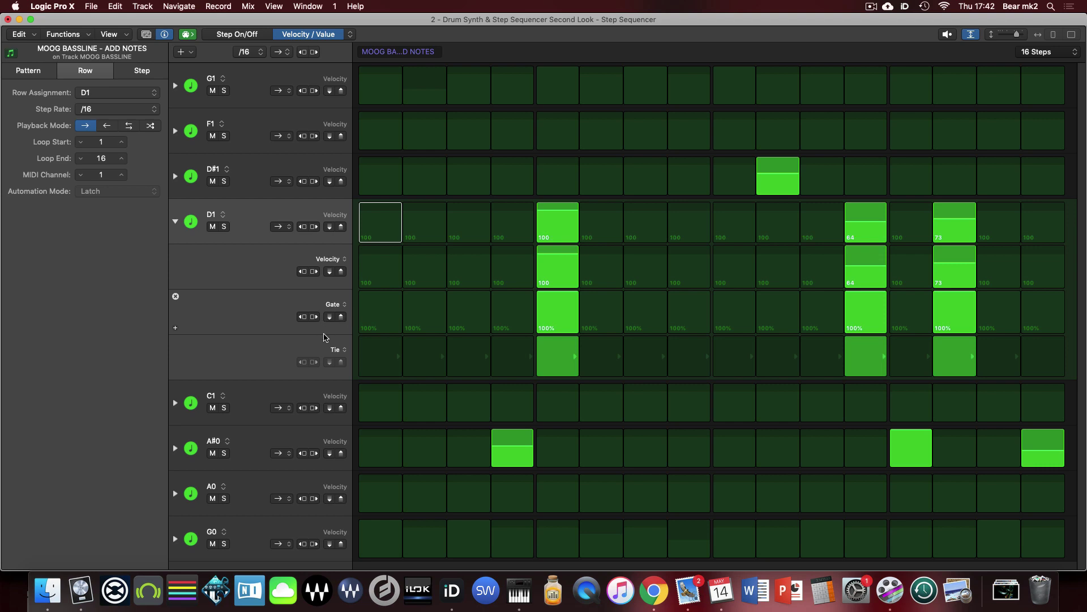
left_click(175, 222)
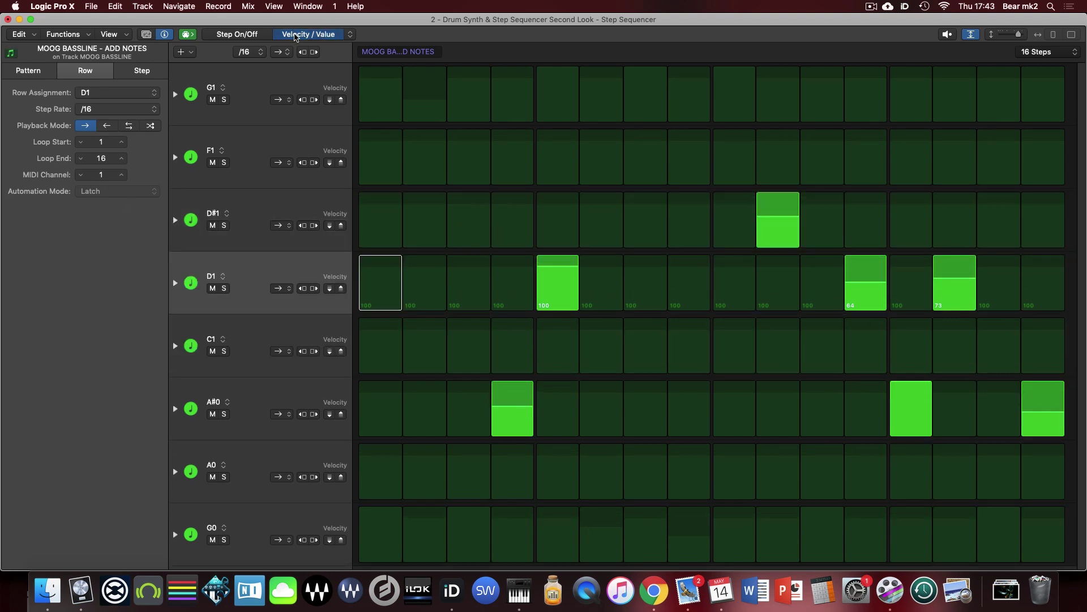
left_click(244, 35)
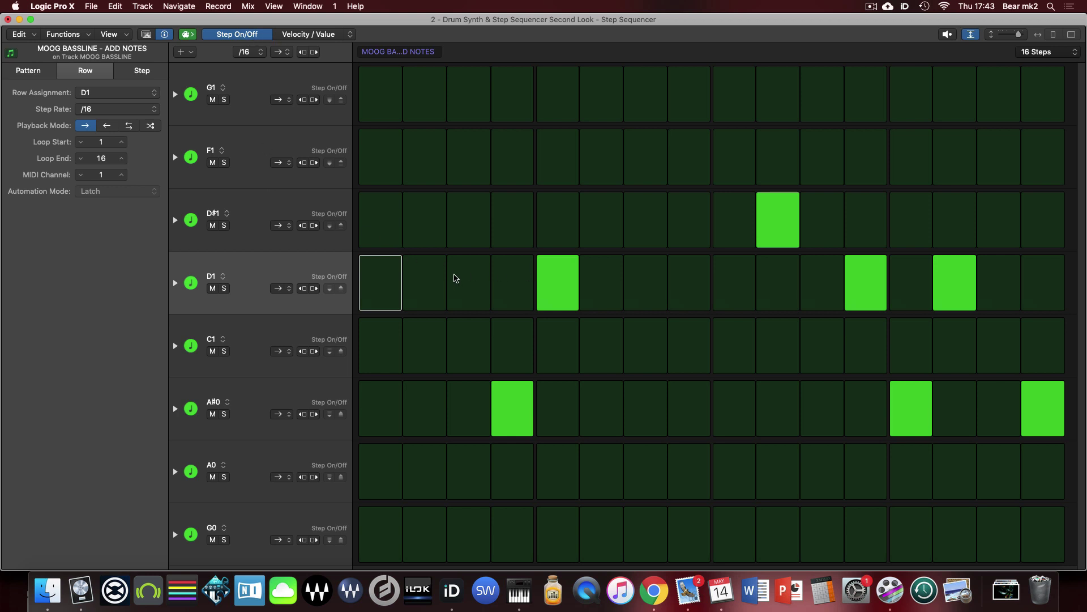
left_click(378, 289)
left_click(377, 289)
left_click(377, 289)
left_click(378, 290)
- Lower D1 step 5's velocity to 63 and expand D1 into Velocity, Gate and Tie lanes
left_click(333, 36)
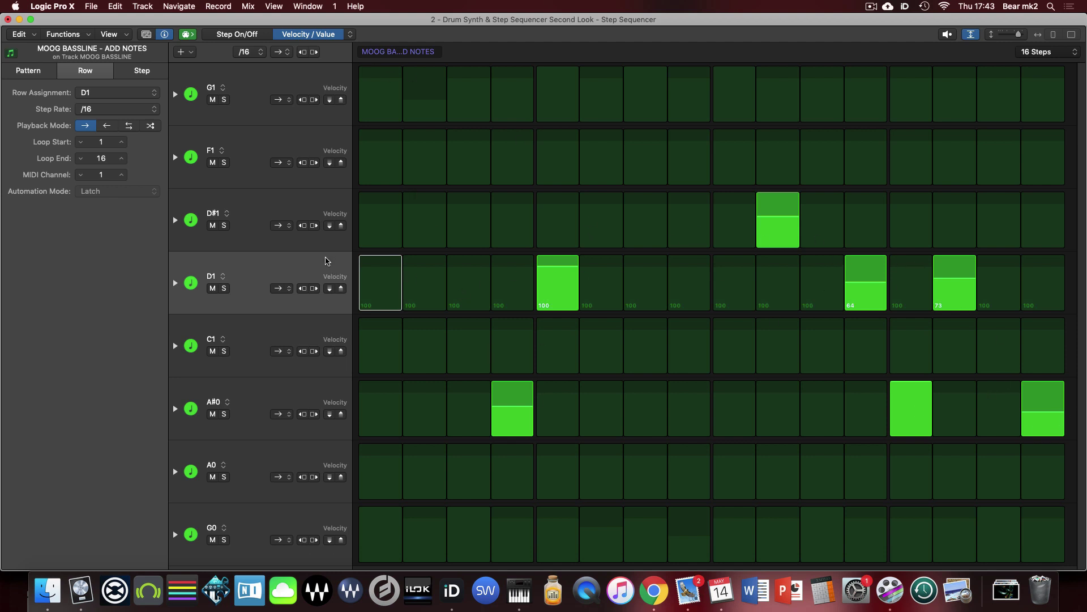
left_click_drag(564, 286, 555, 337)
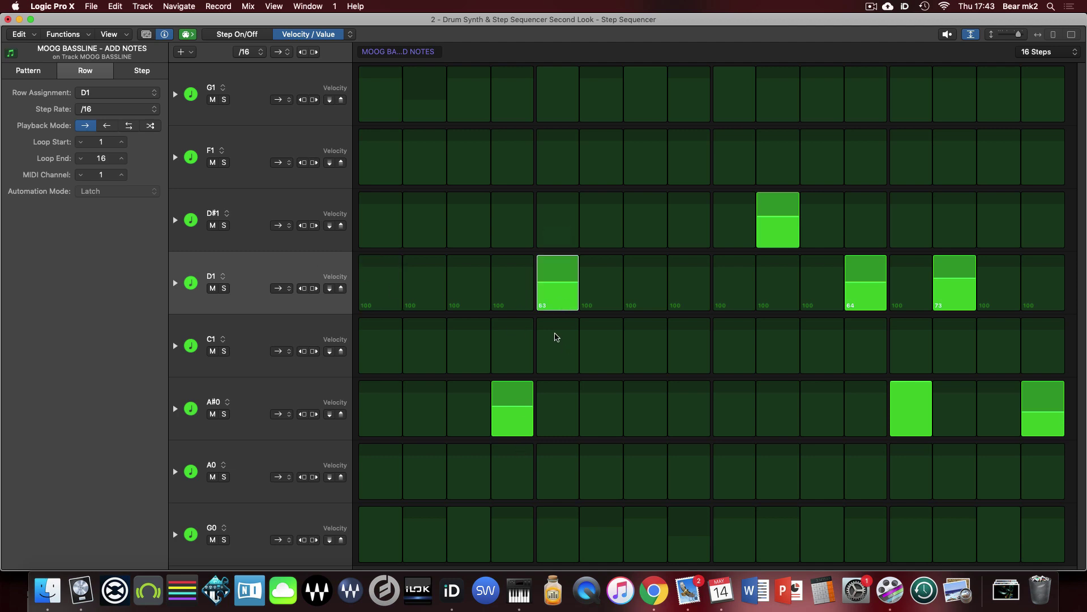
left_click(175, 284)
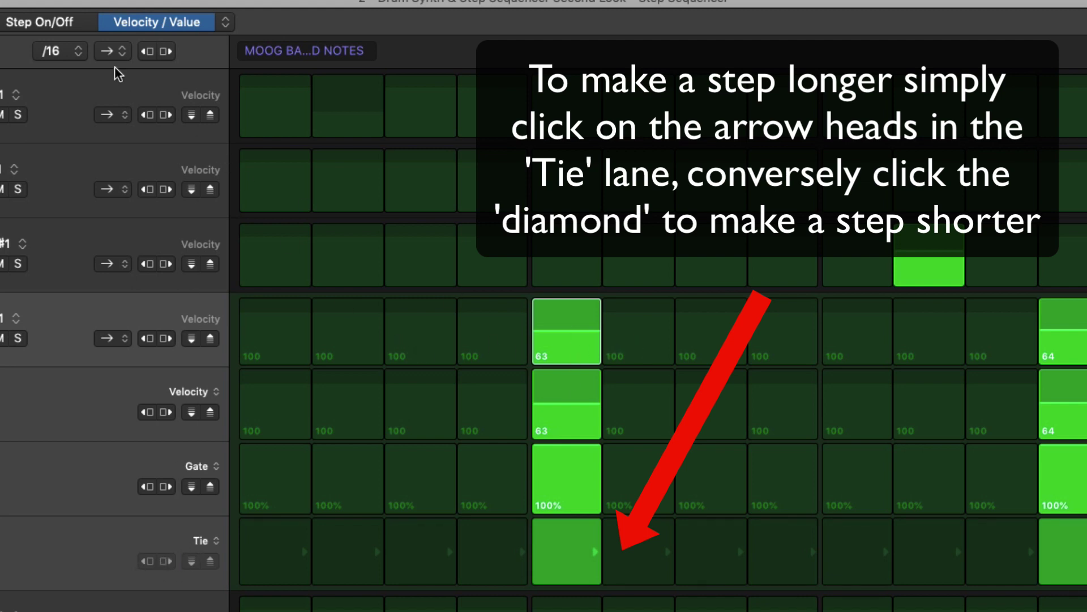
- Tie D1's step 5 note across steps 5–8 and play it back
left_click(224, 23)
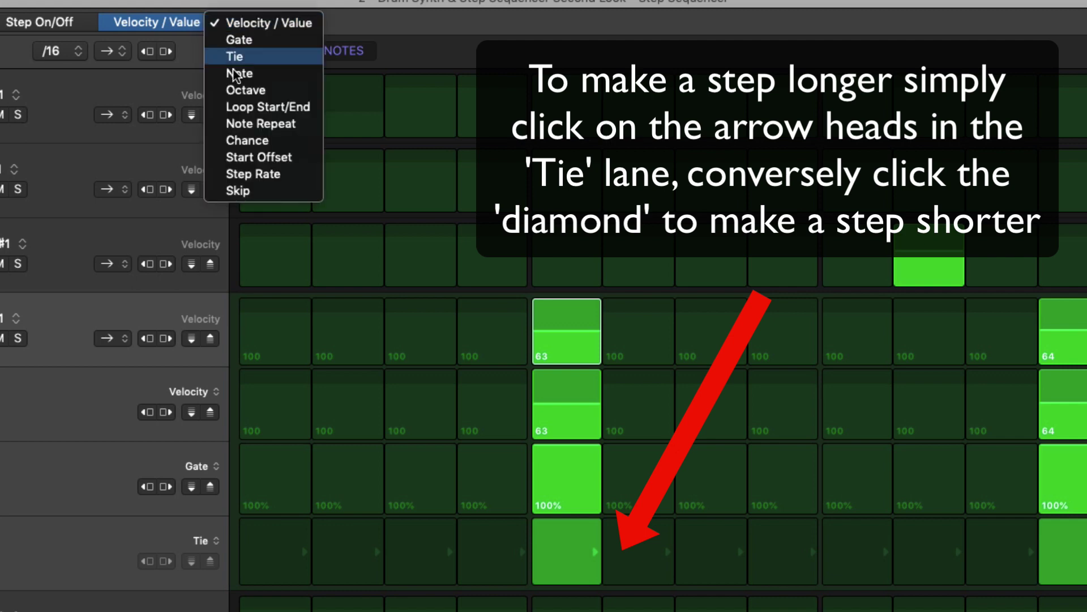
left_click(156, 72)
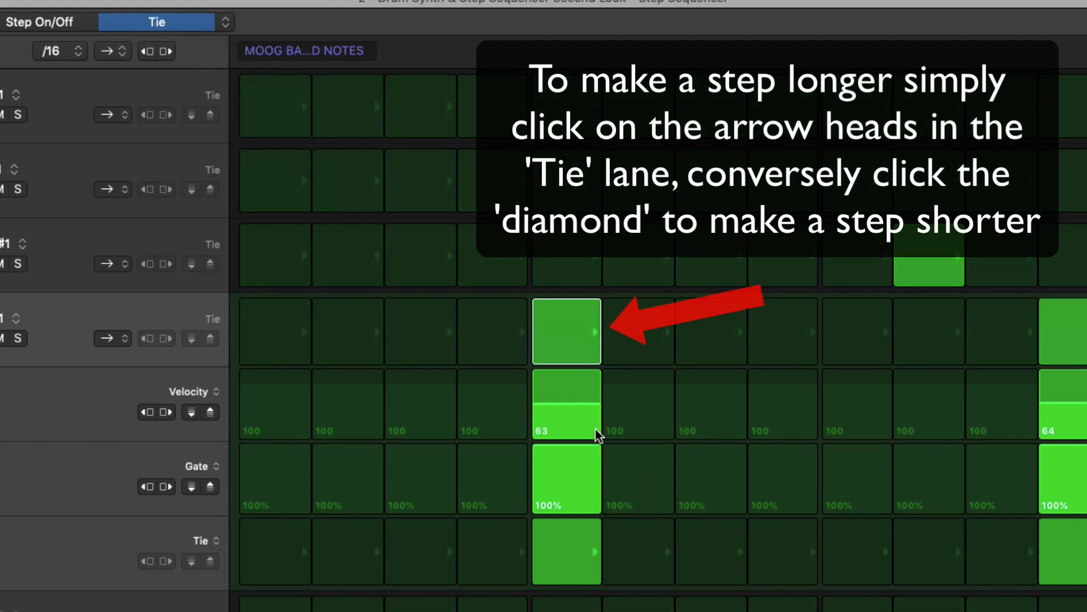
left_click(596, 330)
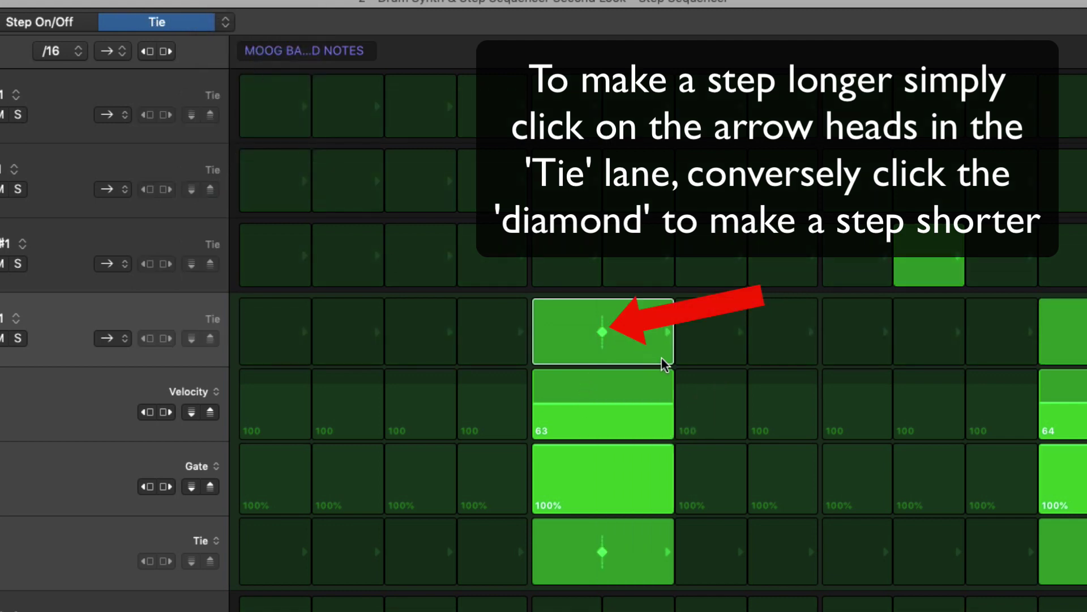
left_click(698, 334)
left_click(810, 332)
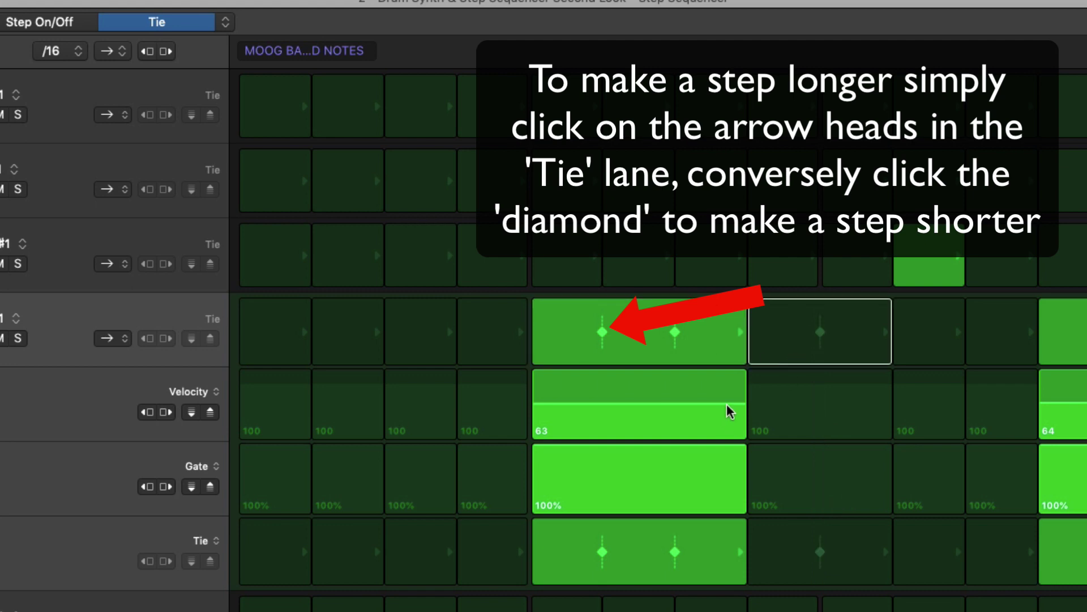
left_click(791, 344)
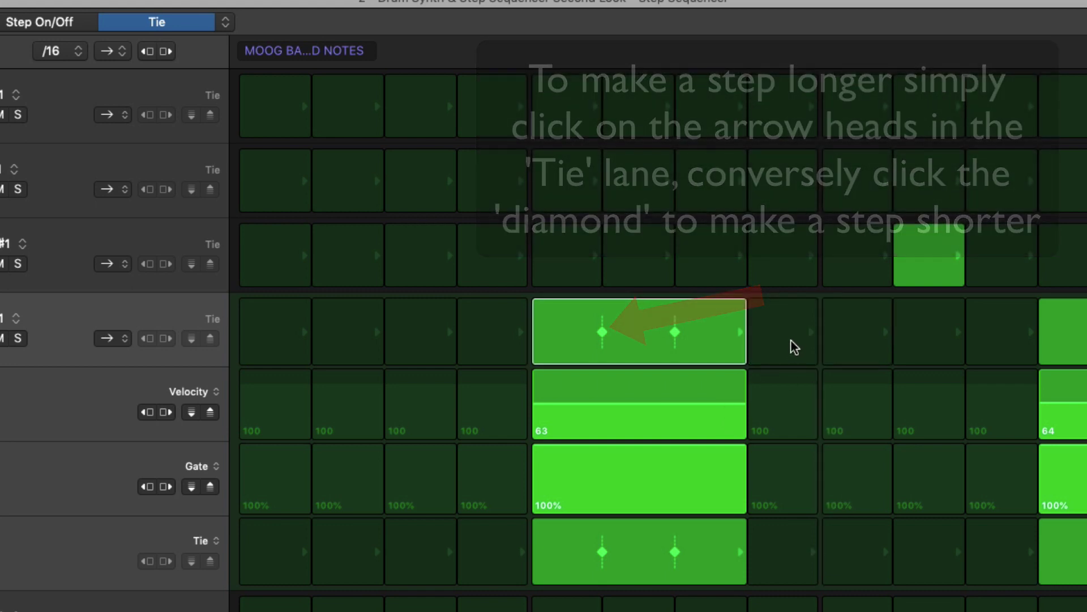
left_click(726, 341)
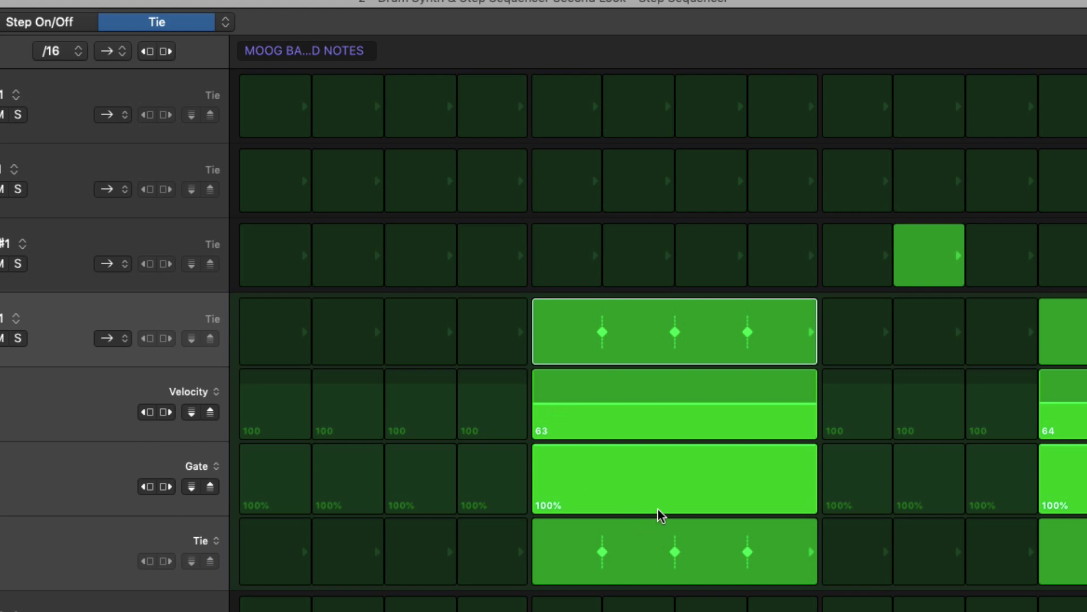
key("space")
left_click(43, 22)
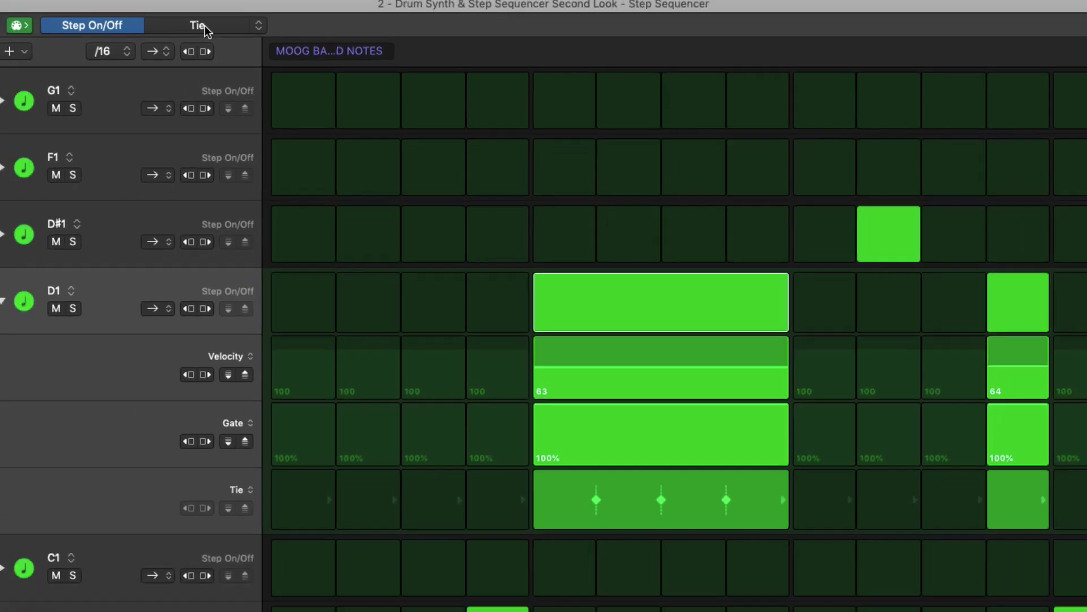
- Undo both ties on D1's fifth step and collapse D1's extra lanes
left_click(165, 26)
key("super+z")
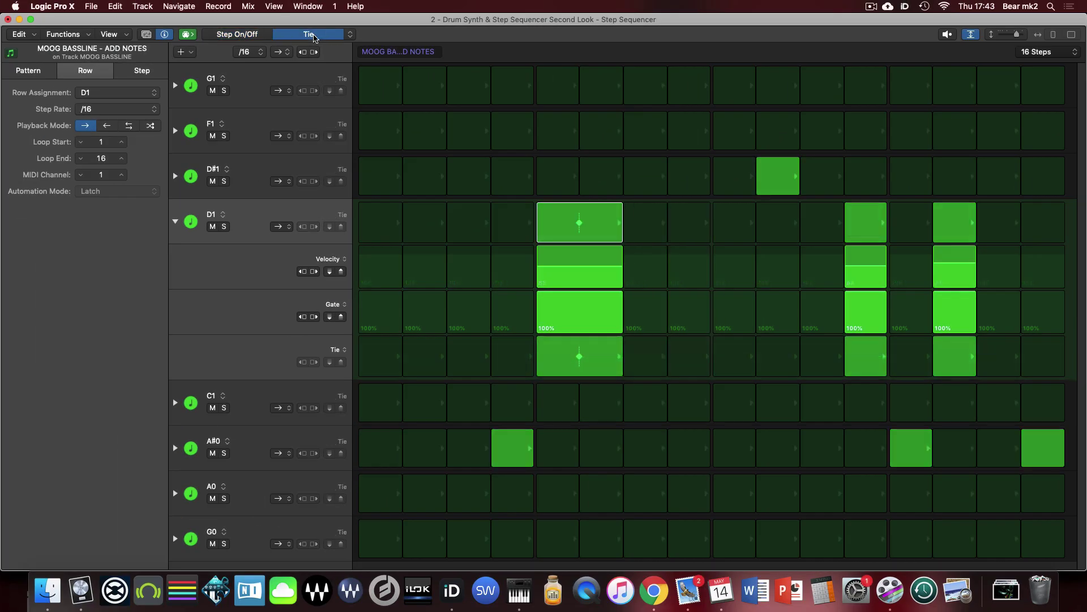
key("super+z")
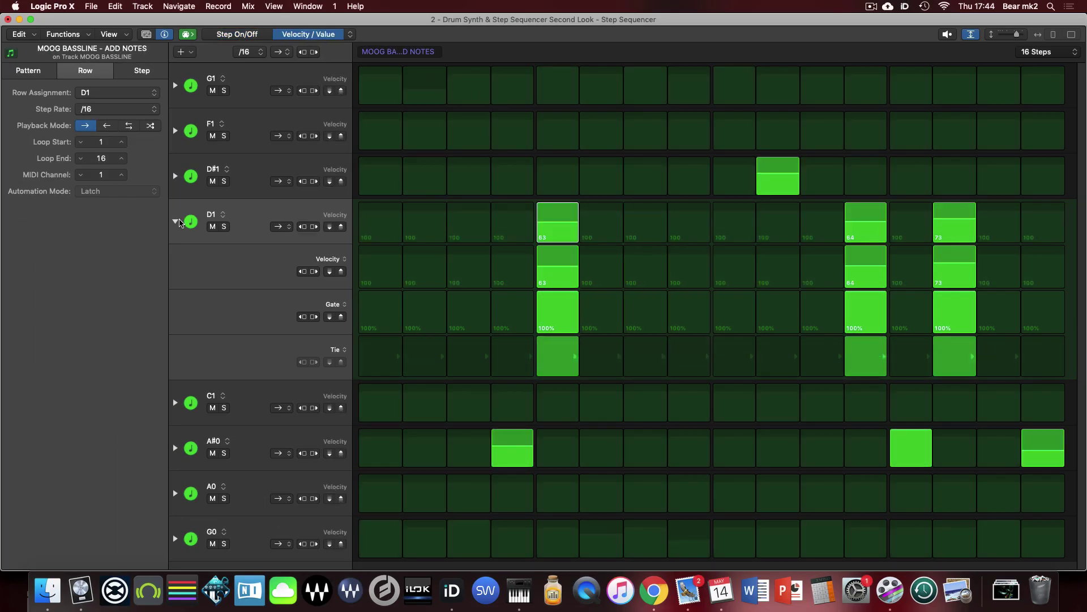
left_click(177, 222)
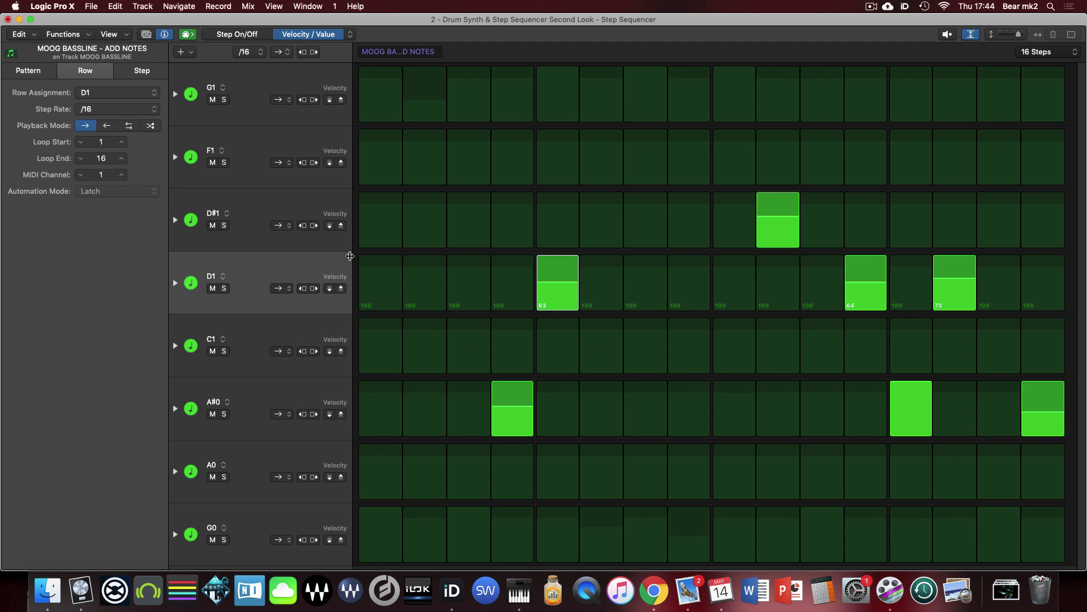
- Turn on auto zoom, select the A#0 row and adjust its step 4 velocity to 61
key("ctrl+z")
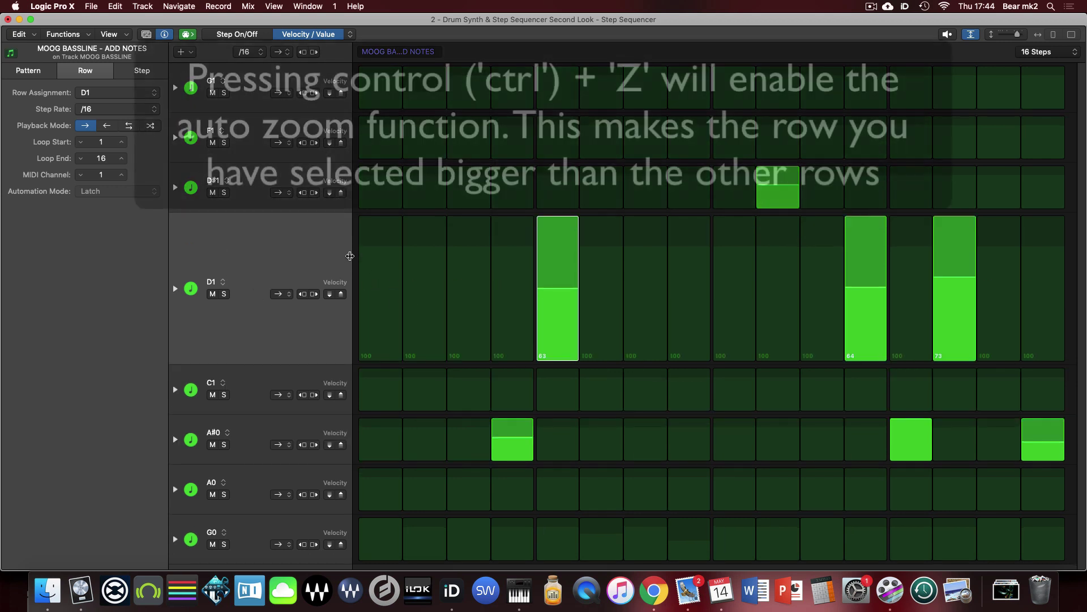
left_click(257, 435)
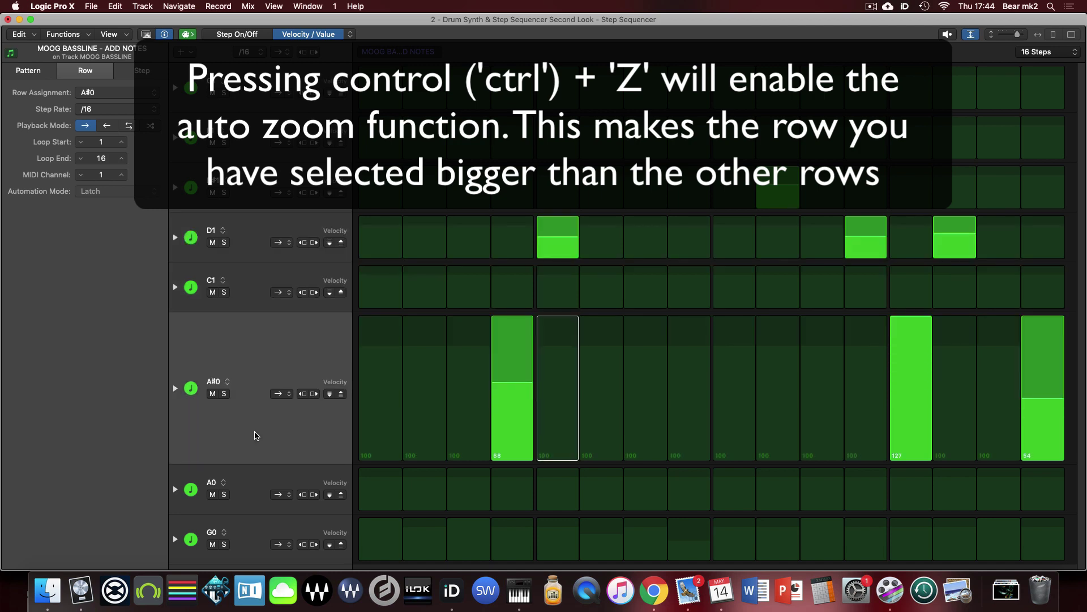
left_click(244, 276)
left_click(253, 416)
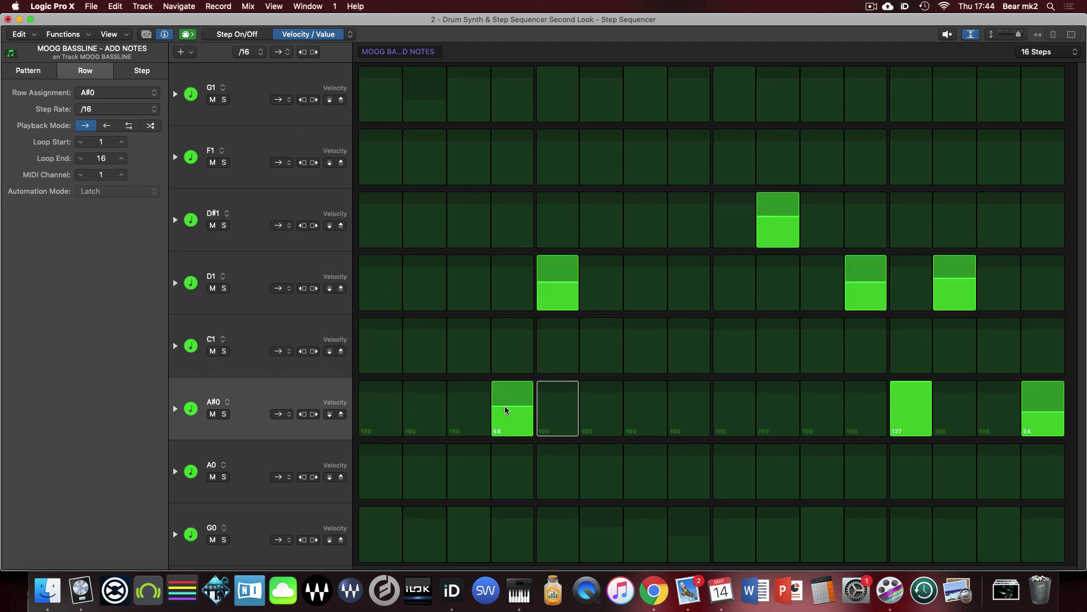
mouse_move(506, 410)
left_mouse_down()
mouse_move(505, 419)
mouse_move(510, 381)
mouse_move(512, 394)
left_mouse_up()
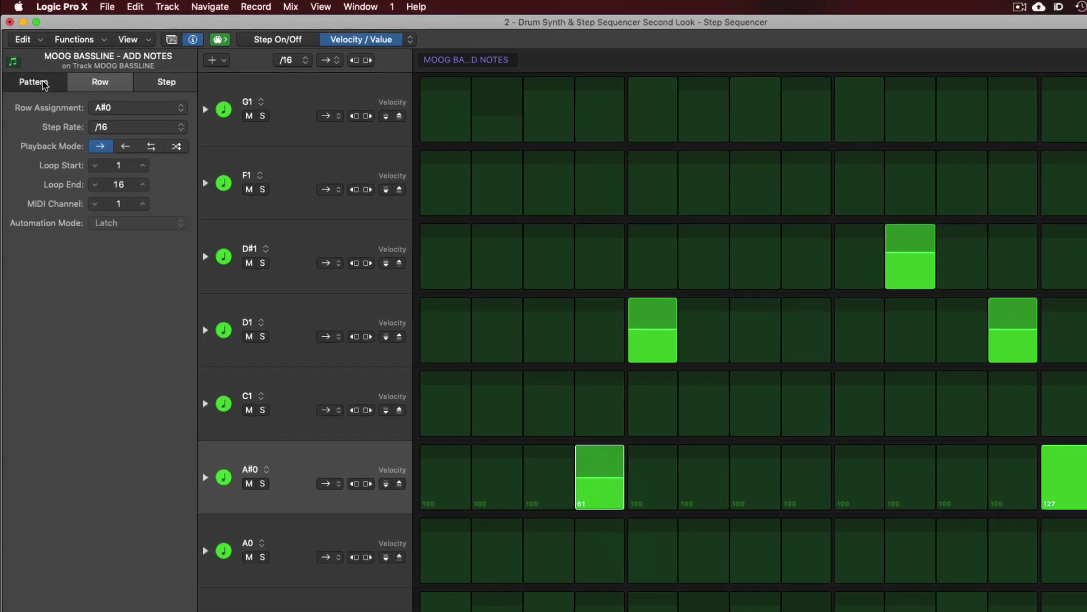
- View Pattern settings (16 steps, 55% swing, key G, Natural Minor), then select the G0 row
left_click(28, 71)
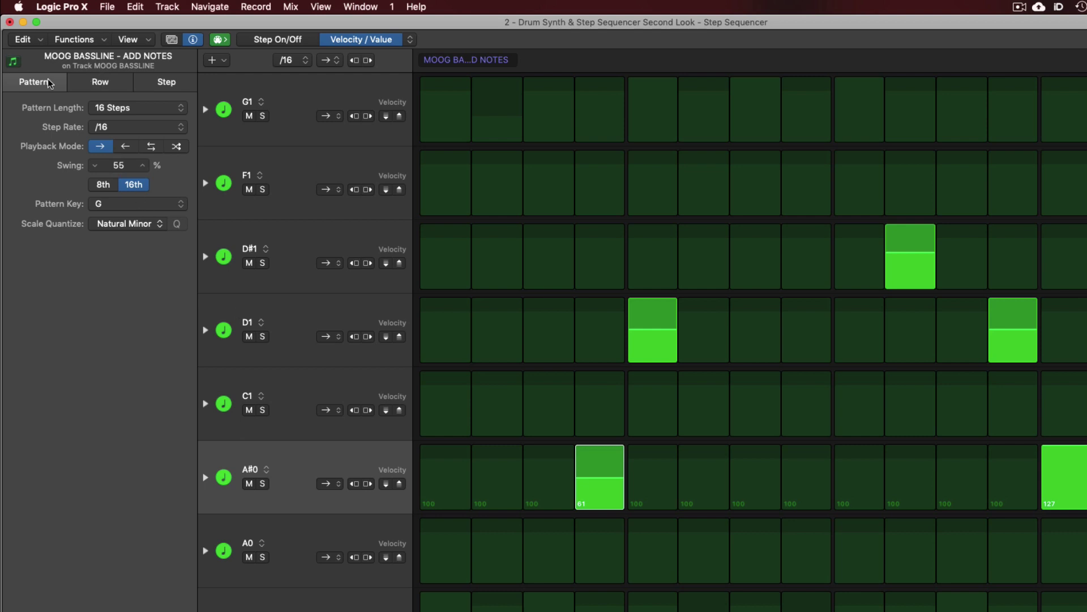
left_click(191, 41)
left_click(444, 600)
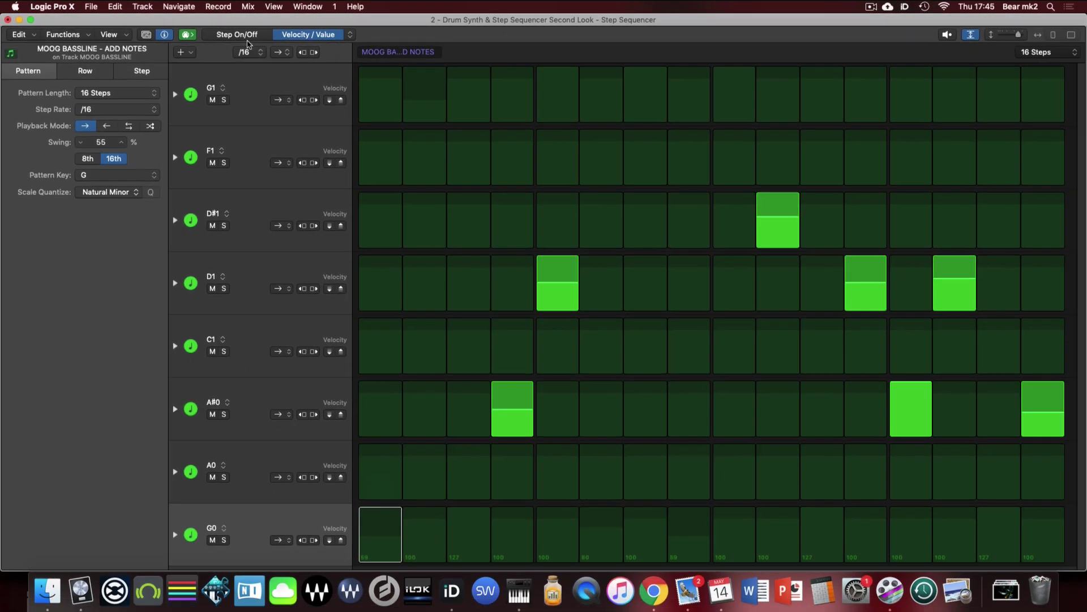
- In Step On/Off mode, enable G0 steps 1, 3, 6, 9, 11, 15 and G1 steps 2, 7, 8, then play
left_click(247, 35)
left_click(380, 535)
left_click(433, 96)
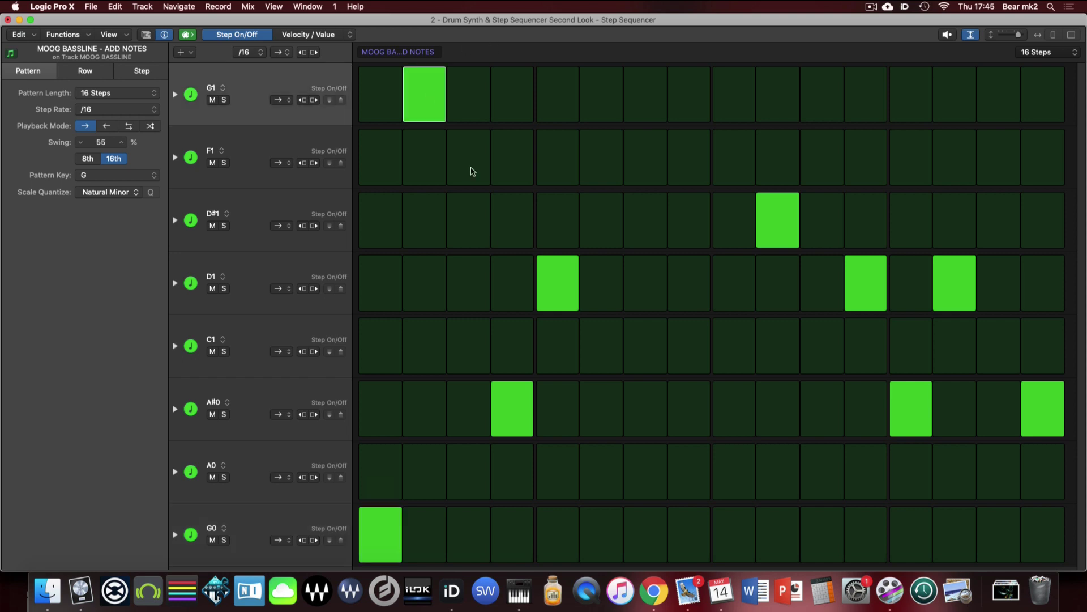
left_click(469, 535)
left_click(611, 536)
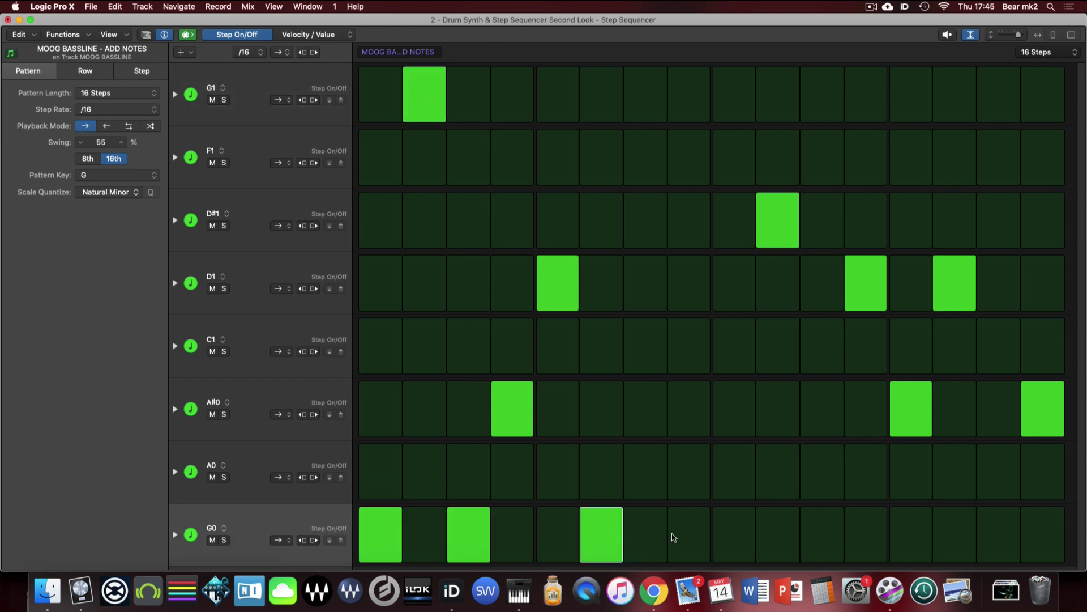
left_click(723, 535)
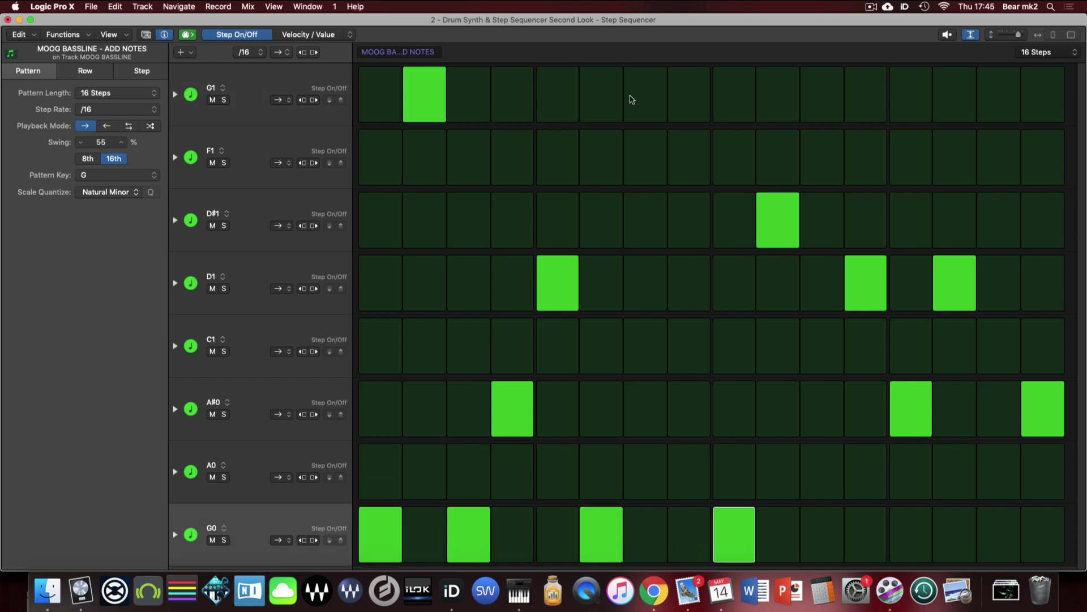
left_click_drag(636, 97, 684, 99)
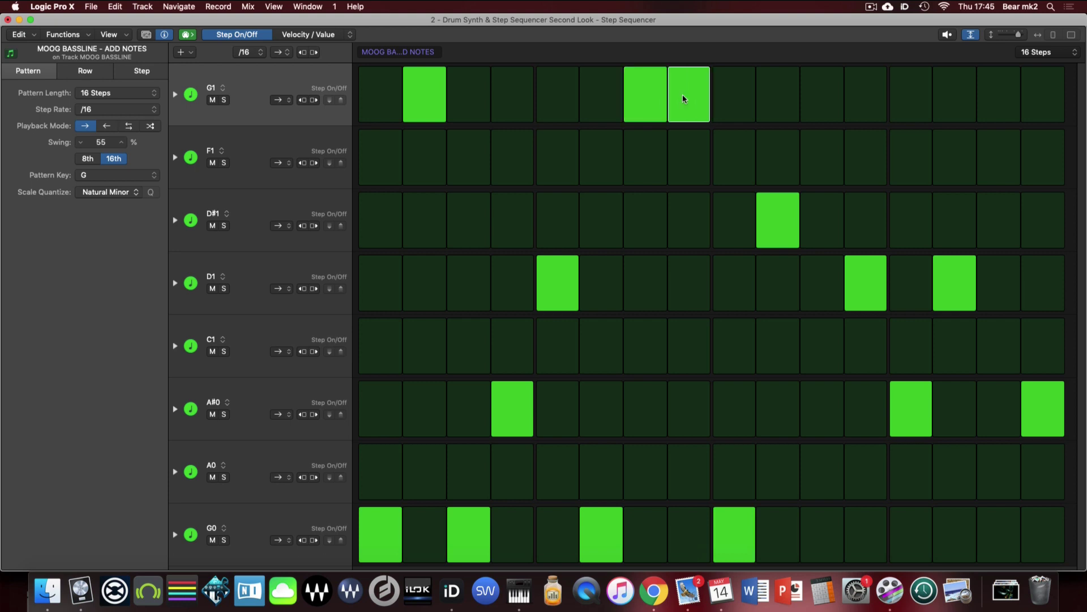
left_click(824, 530)
left_click(1003, 552)
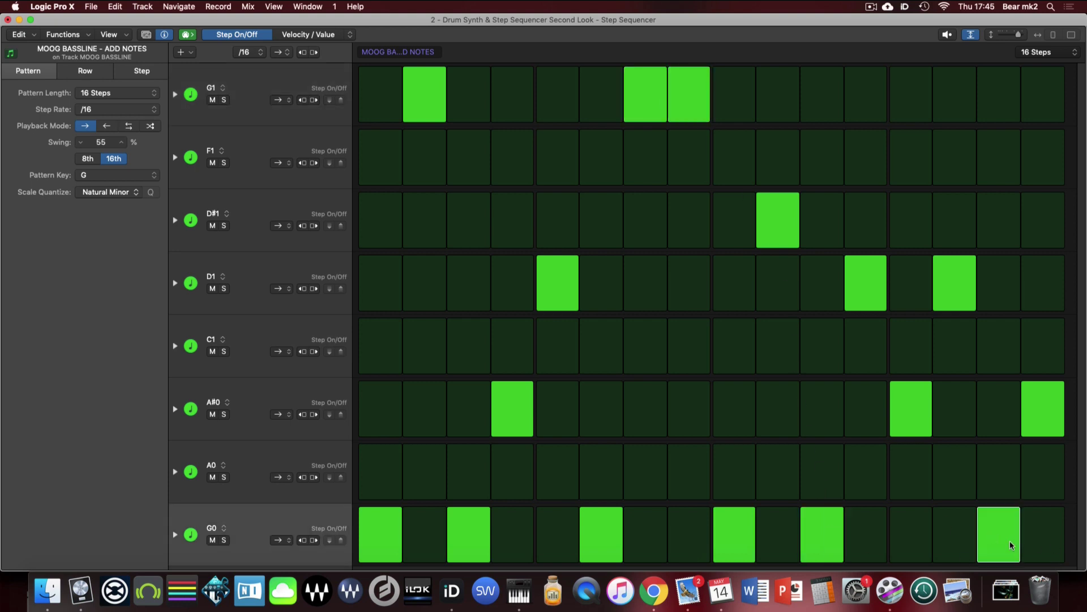
key("space")
- Audition all rows in ping-pong playback, then set every row back to forward
left_click(282, 52)
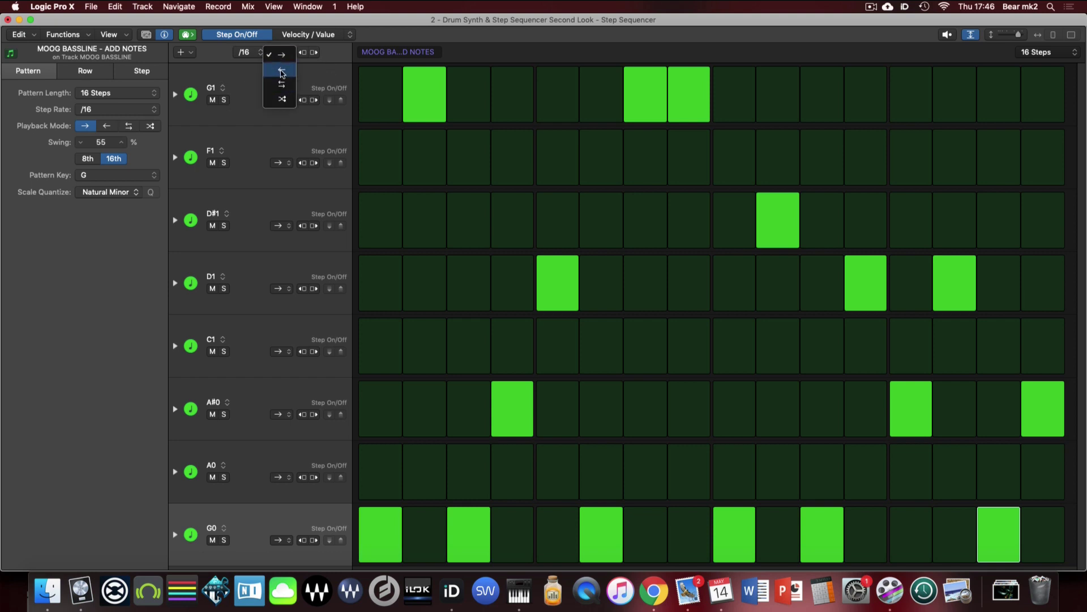
left_click(283, 83)
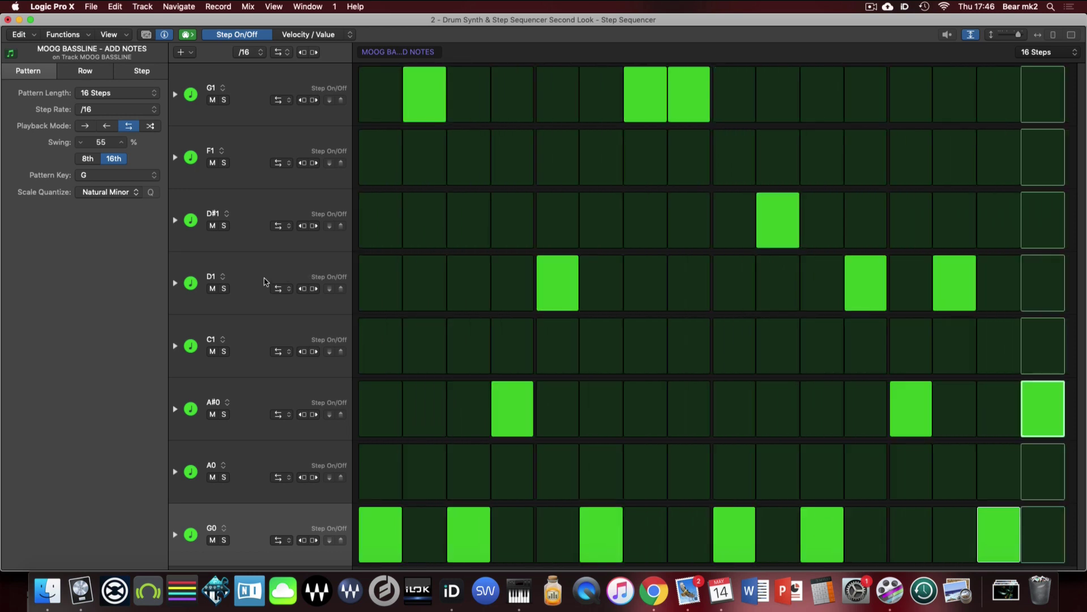
key("space")
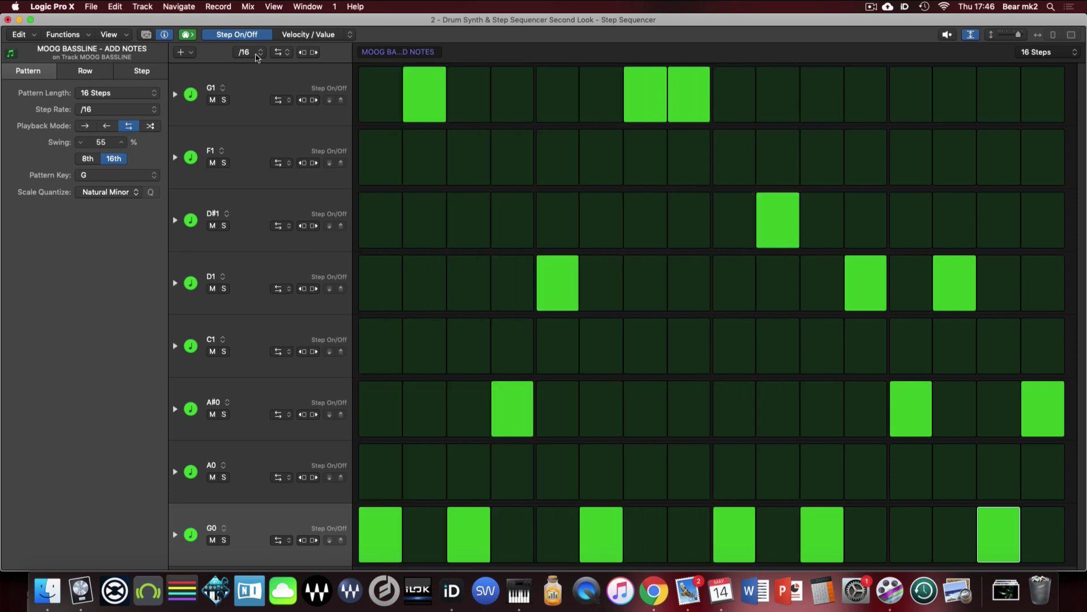
left_click(281, 52)
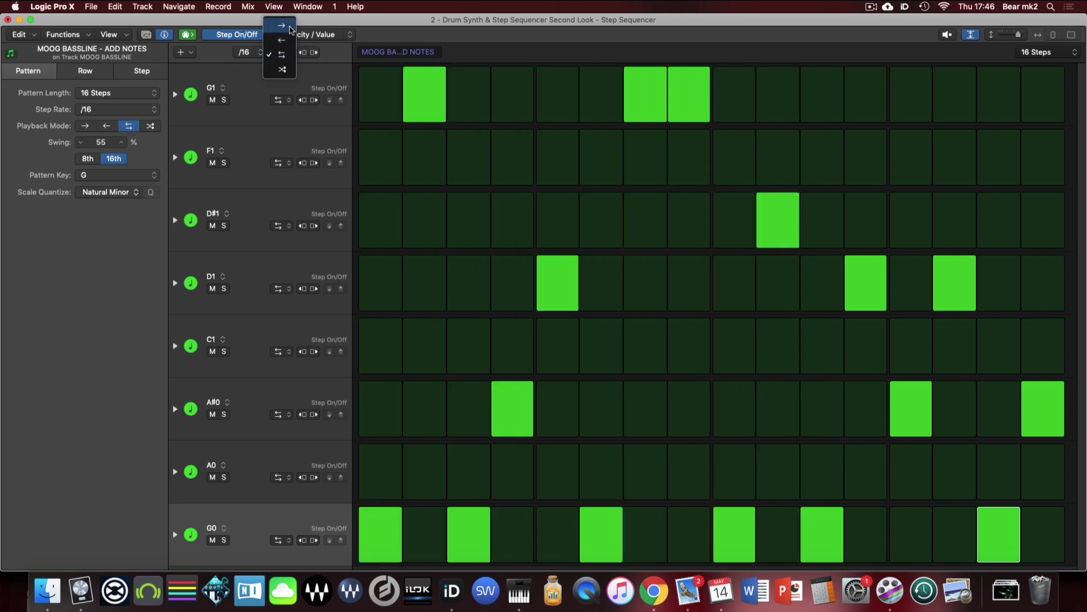
left_click(291, 27)
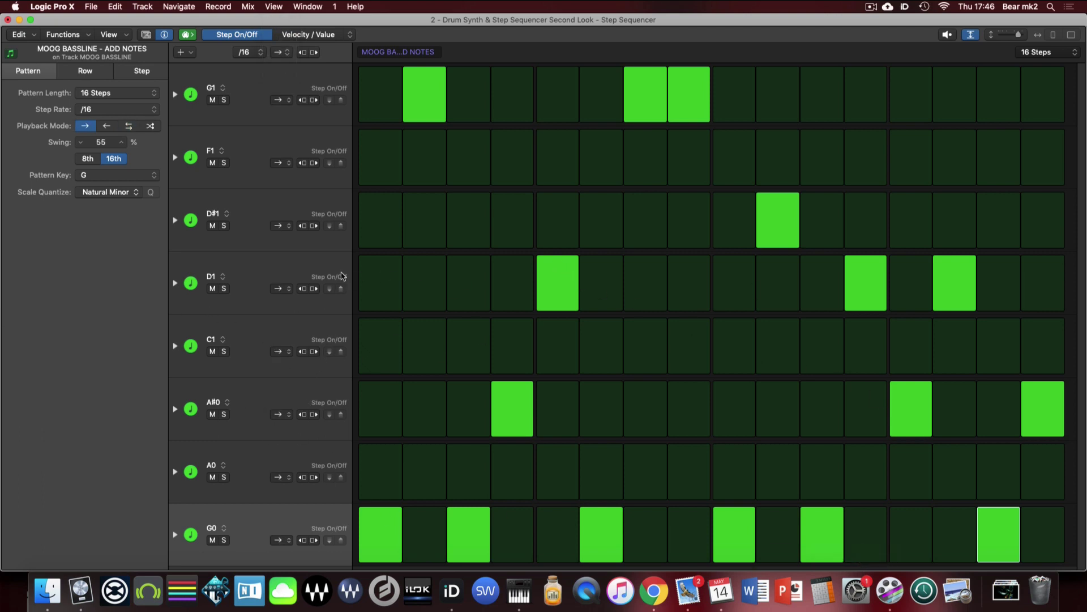
- Set the A#0 and D1 rows to ping-pong and the D#1 row to reverse
left_click(283, 414)
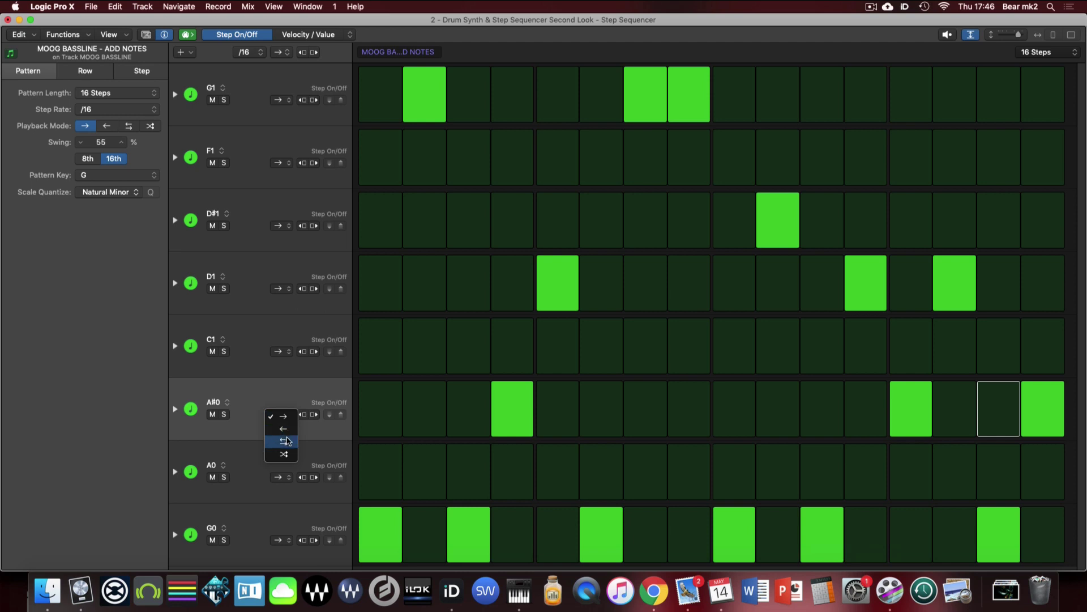
left_click(288, 441)
left_click(286, 288)
left_click(288, 316)
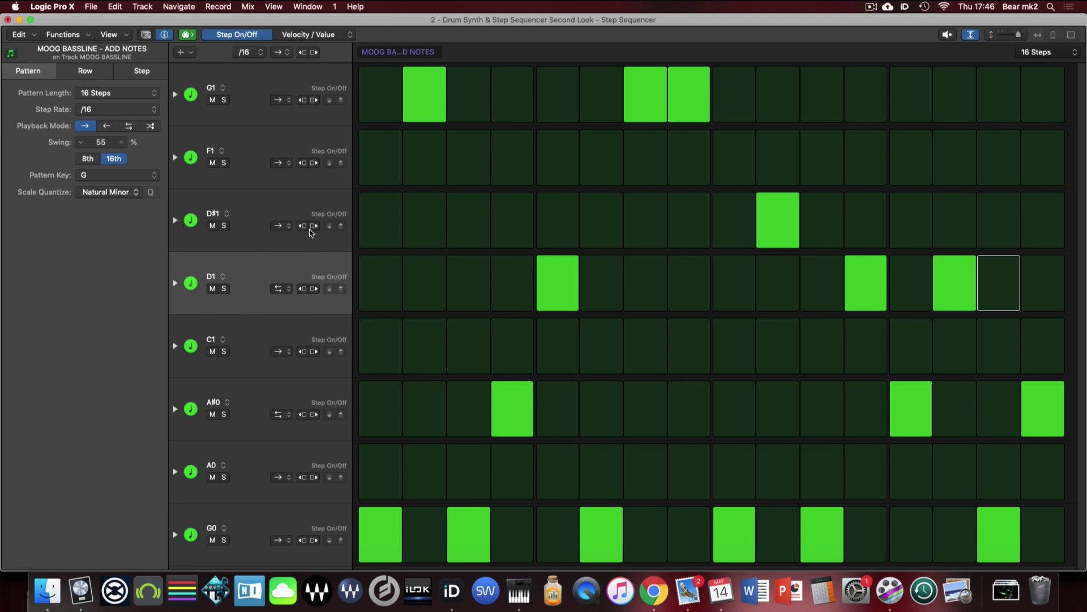
left_click(286, 227)
left_click(290, 241)
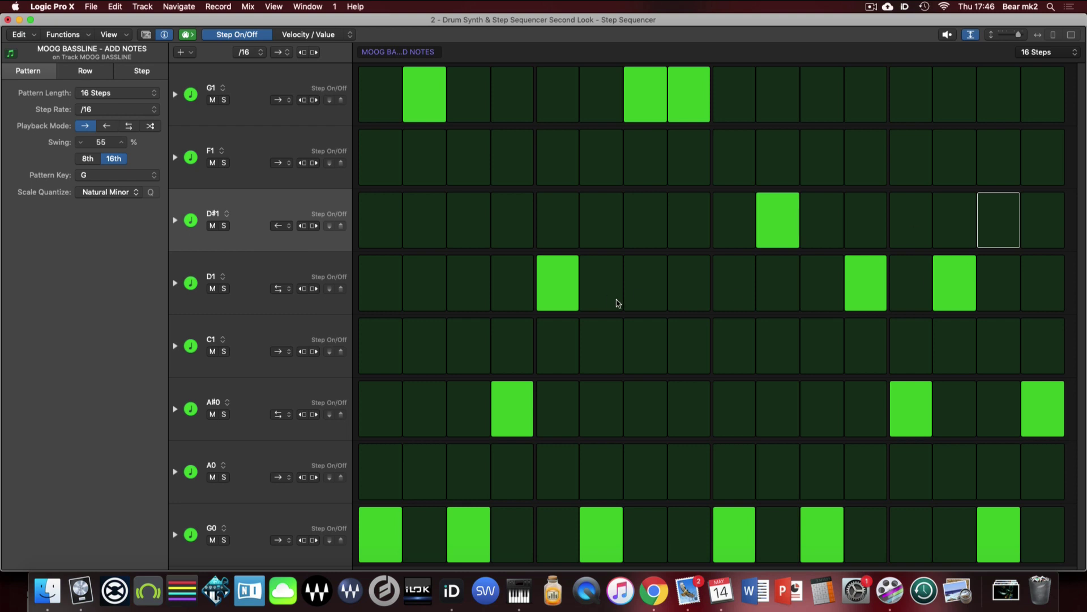
- Play the mixed-direction pattern, stop it, and return all rows to forward playback
key("space")
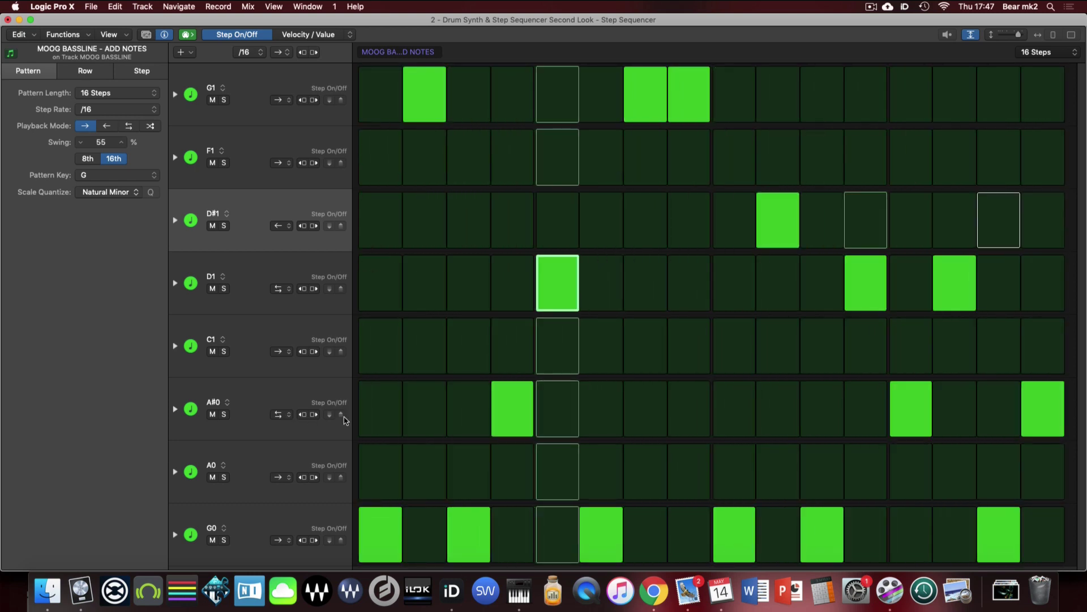
key("space")
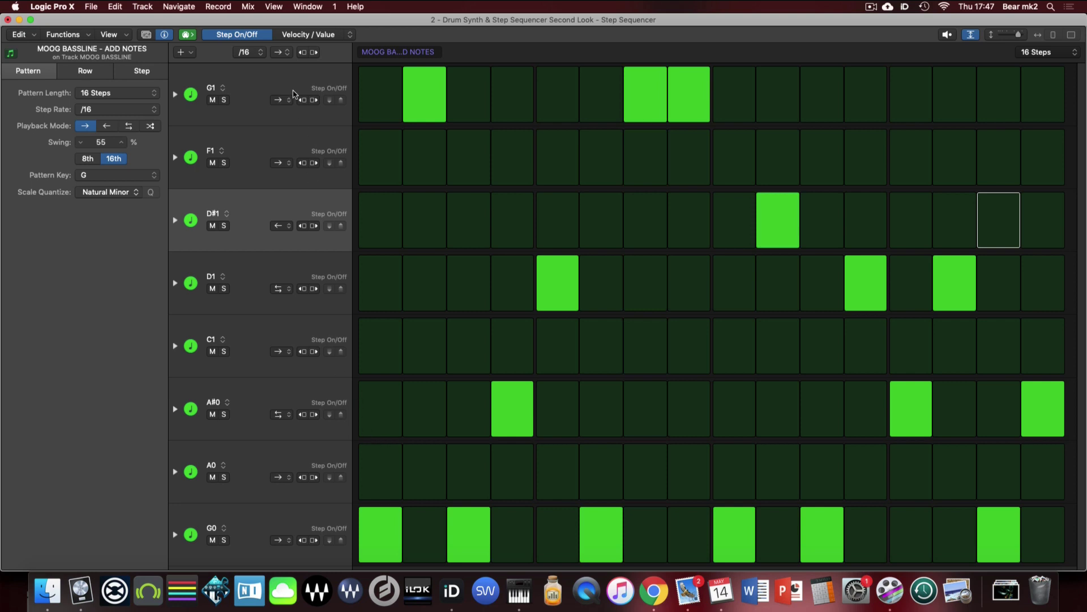
left_click(280, 52)
left_click(282, 55)
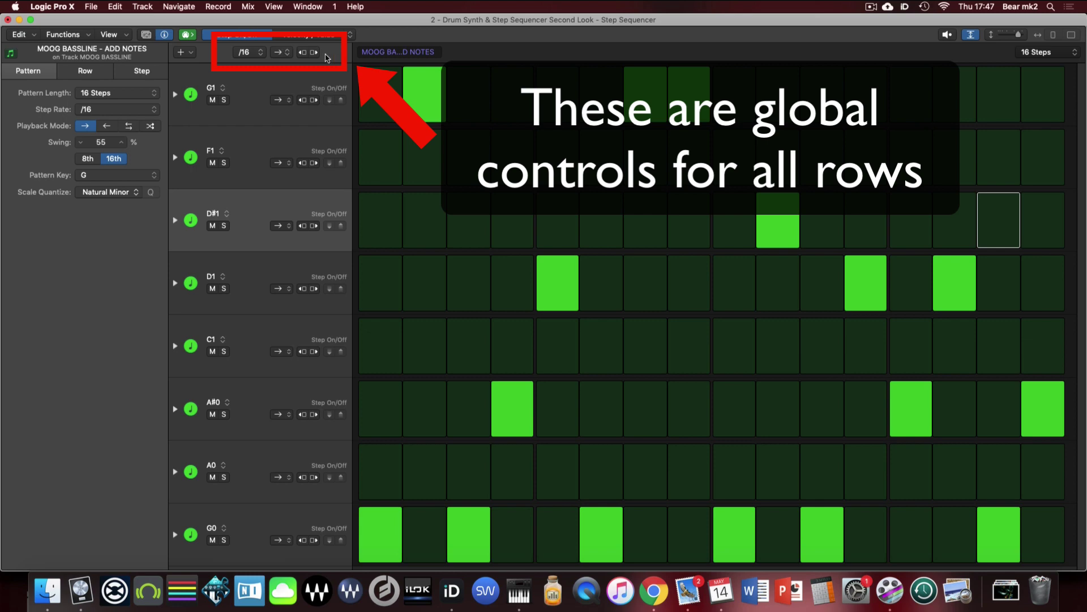
left_click(313, 52)
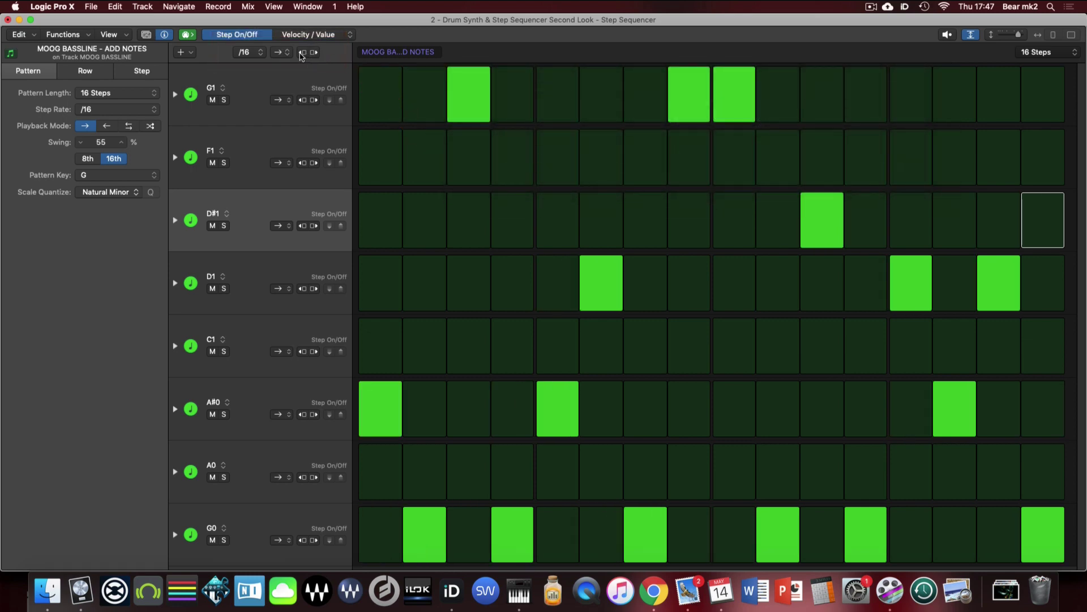
left_click(302, 55)
left_click(315, 53)
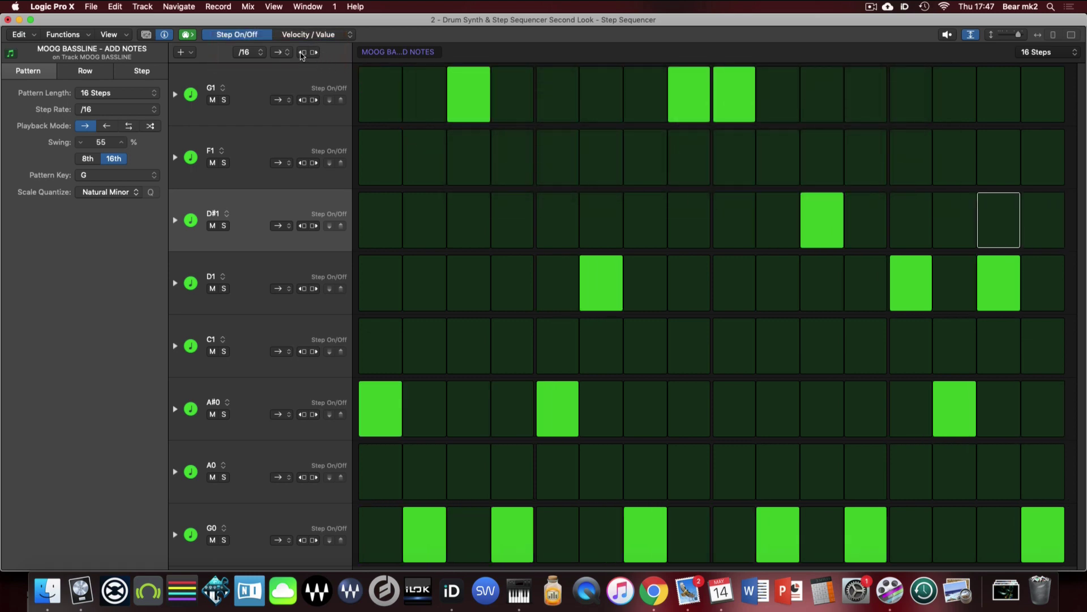
left_click(302, 53)
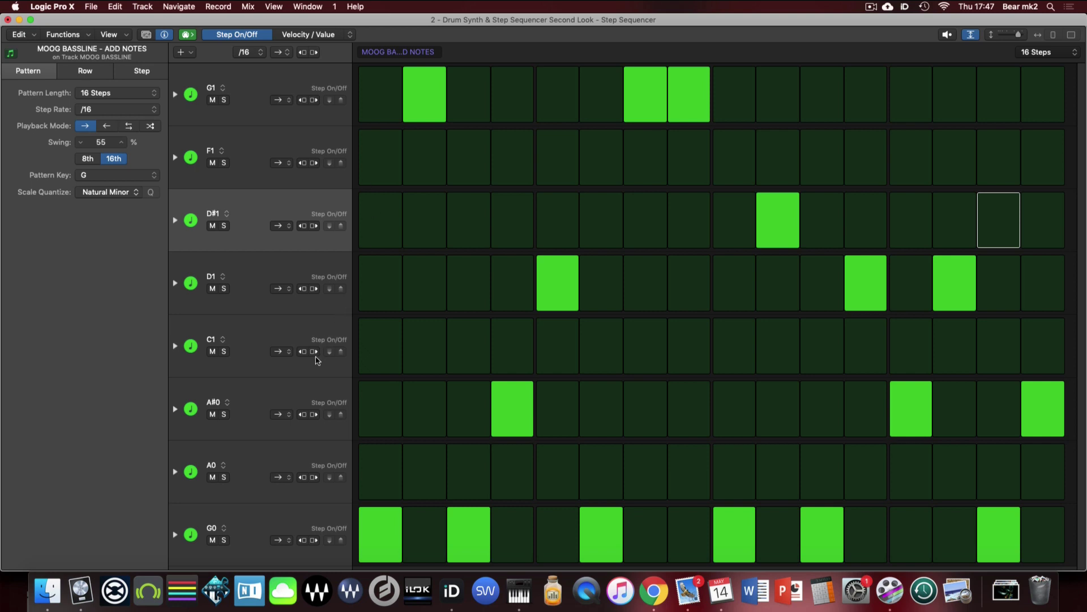
left_click(314, 290)
left_click(314, 290)
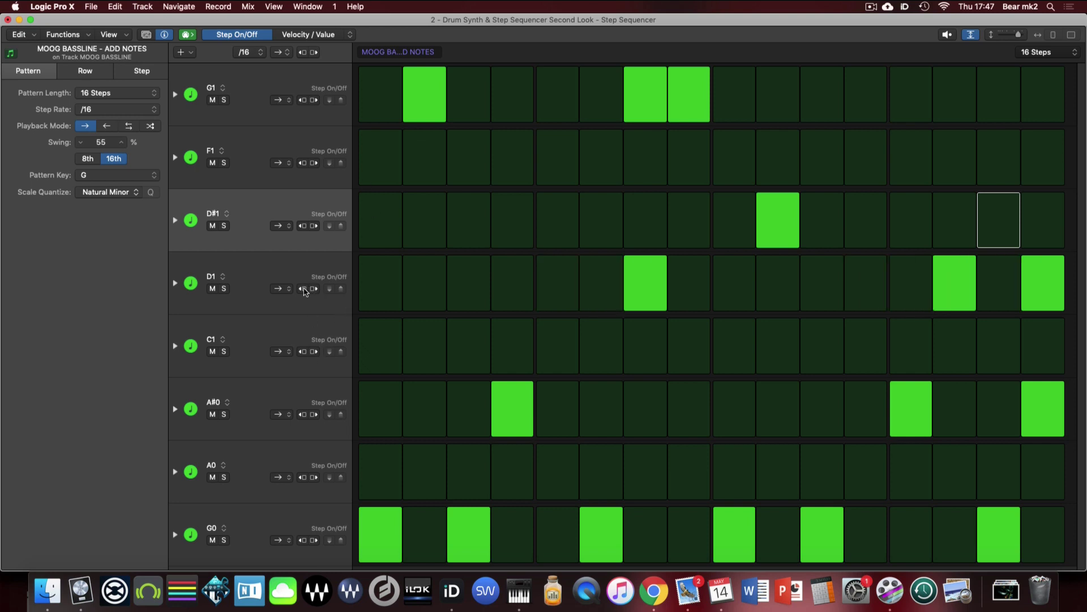
left_click(303, 290)
left_click(303, 289)
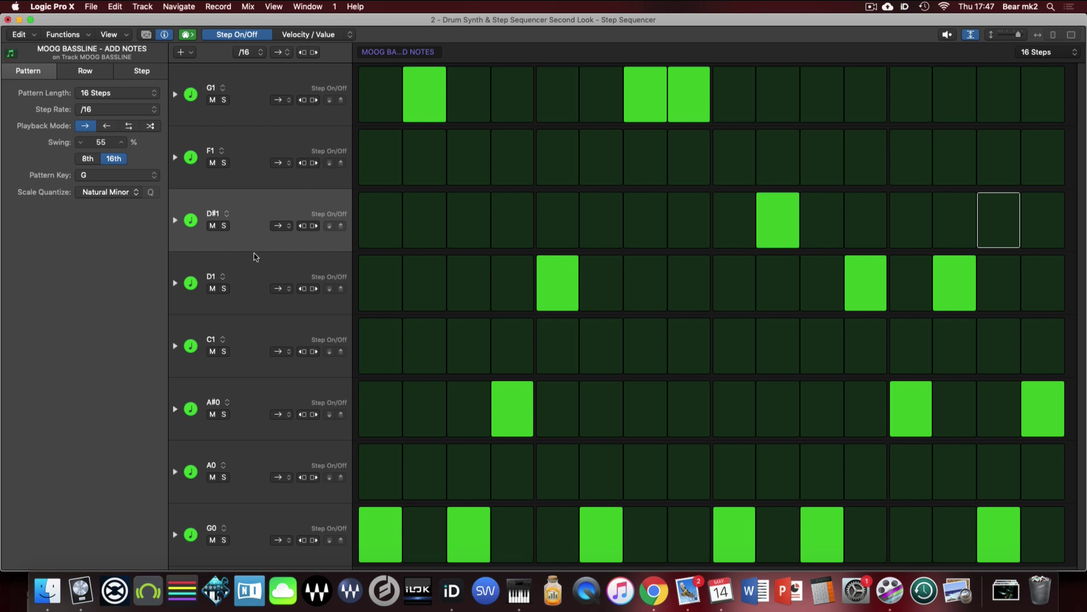
left_click(233, 87)
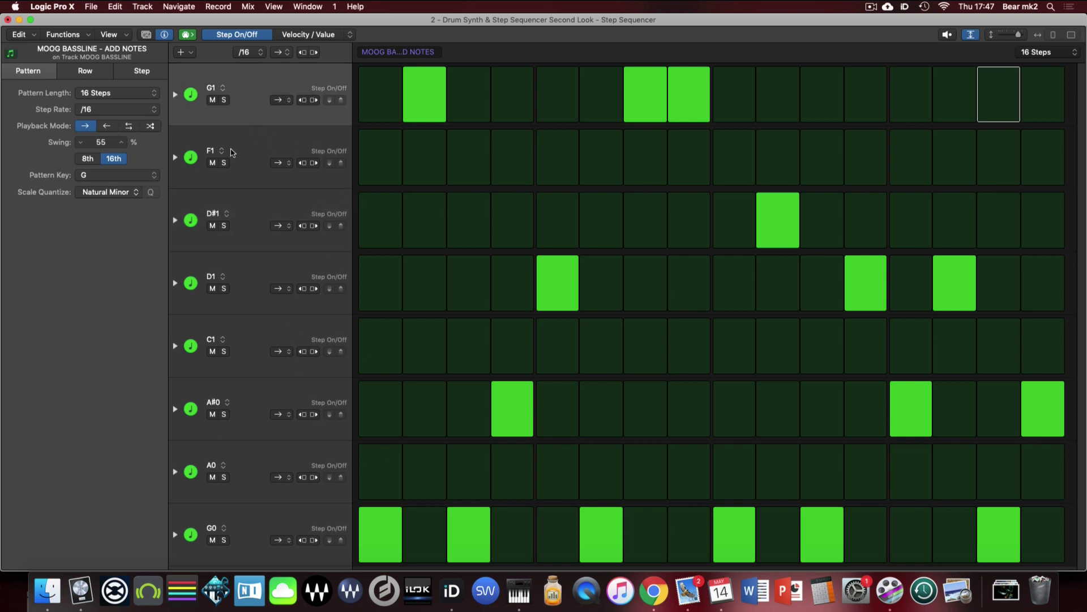
- Delete the empty F1, C1 and A0 rows, toggling row height stretching off and back on
left_click(248, 149)
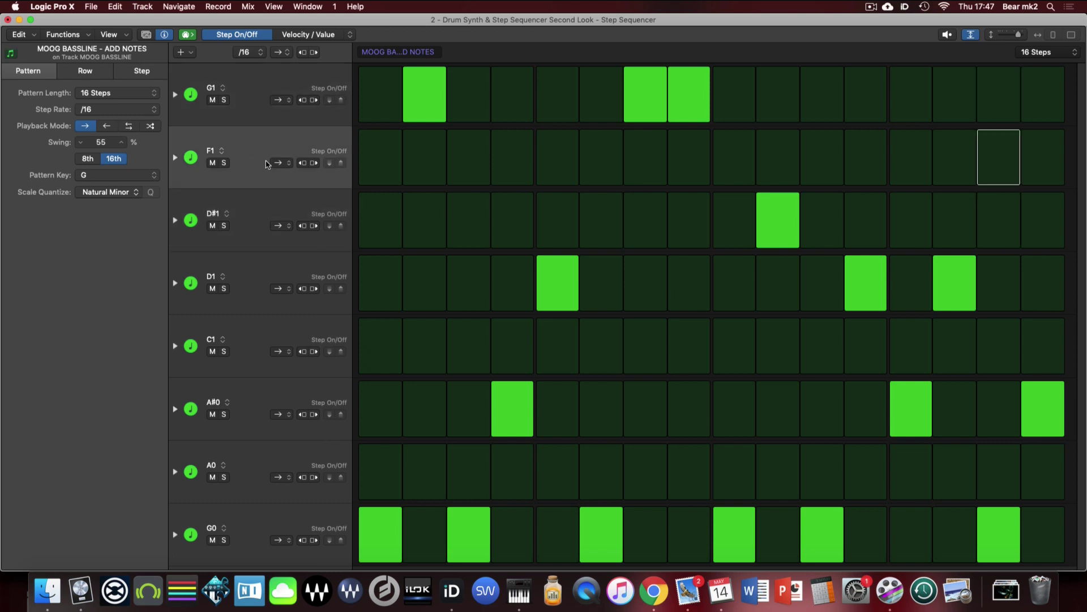
right_click(253, 140)
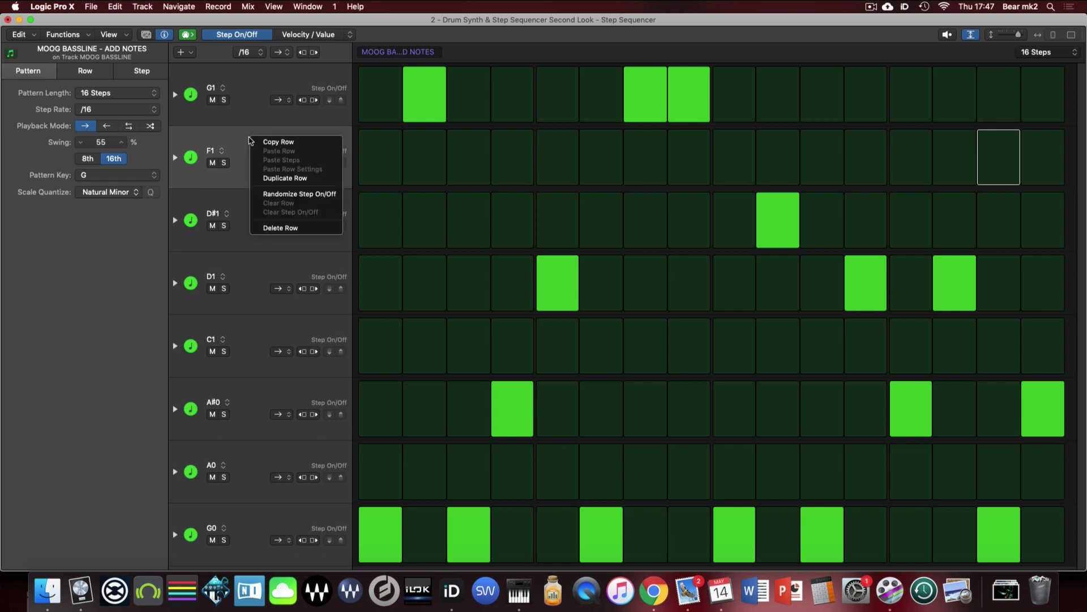
left_click(279, 229)
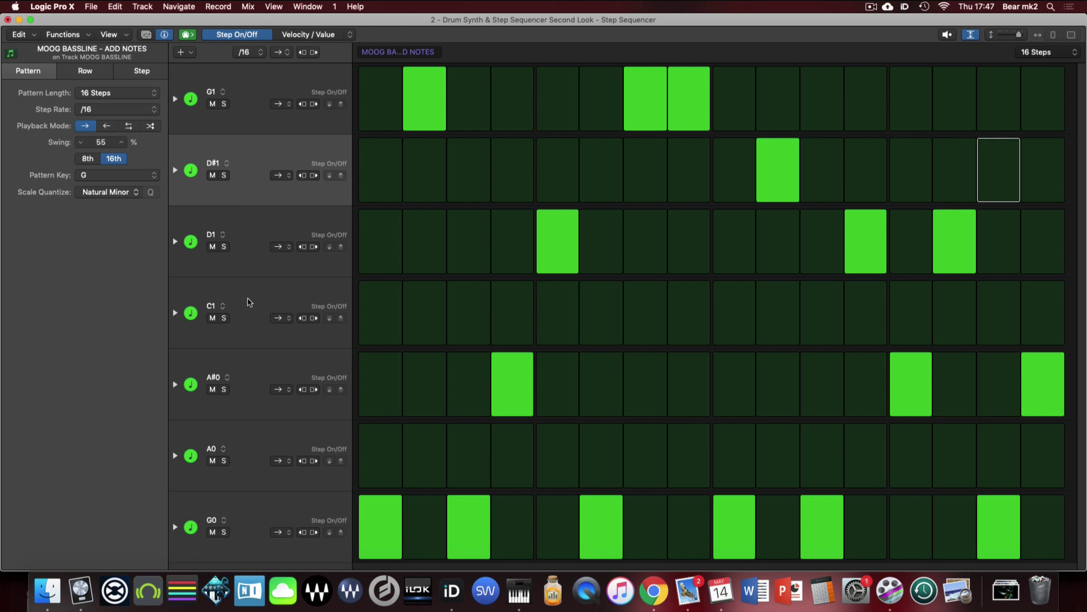
left_click(248, 299)
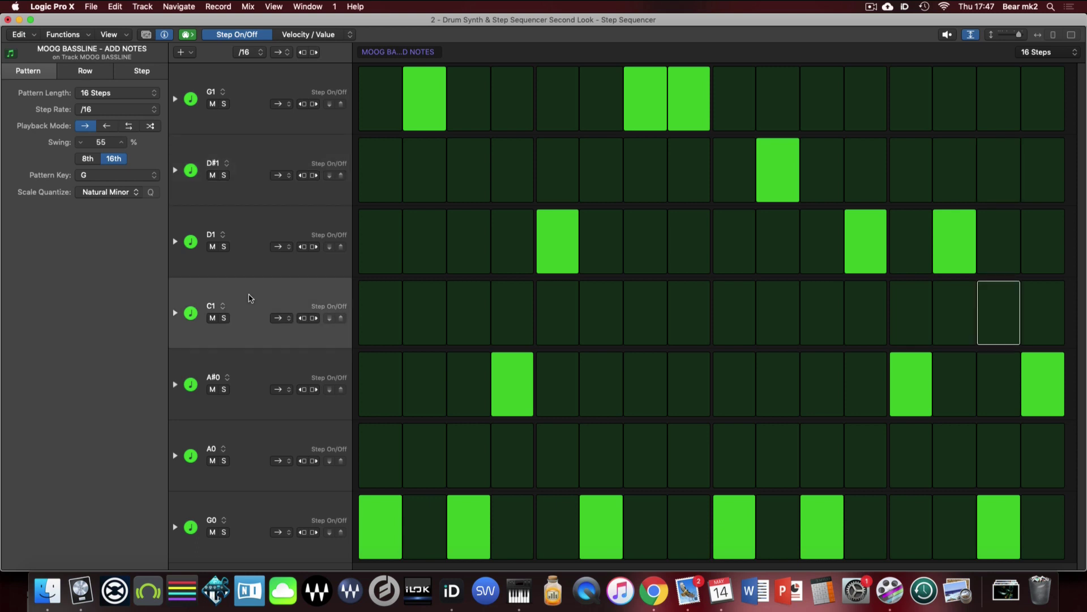
key("Delete")
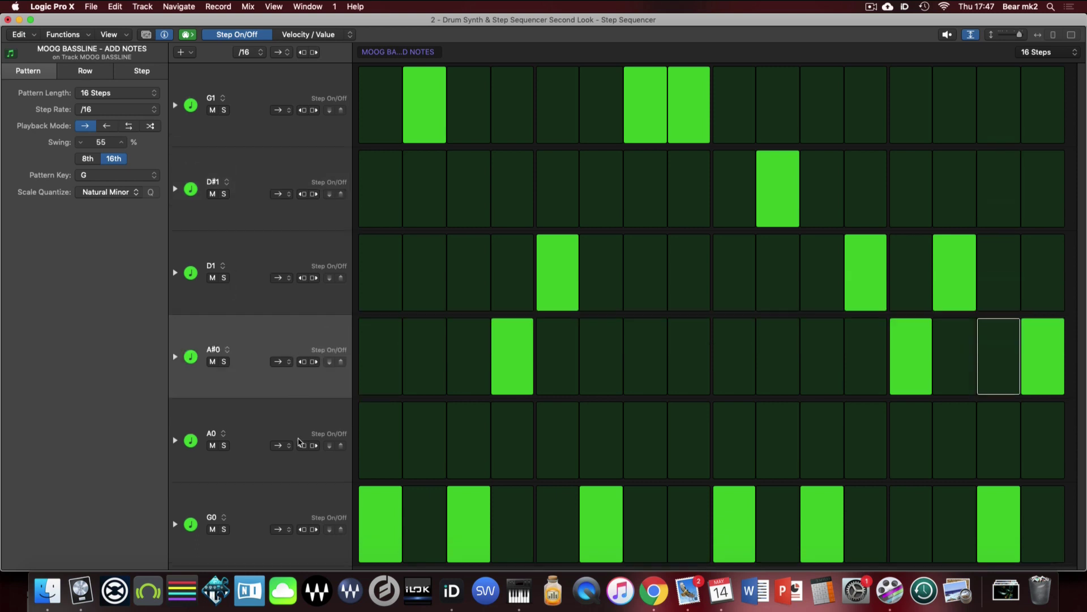
left_click(283, 428)
right_click(244, 424)
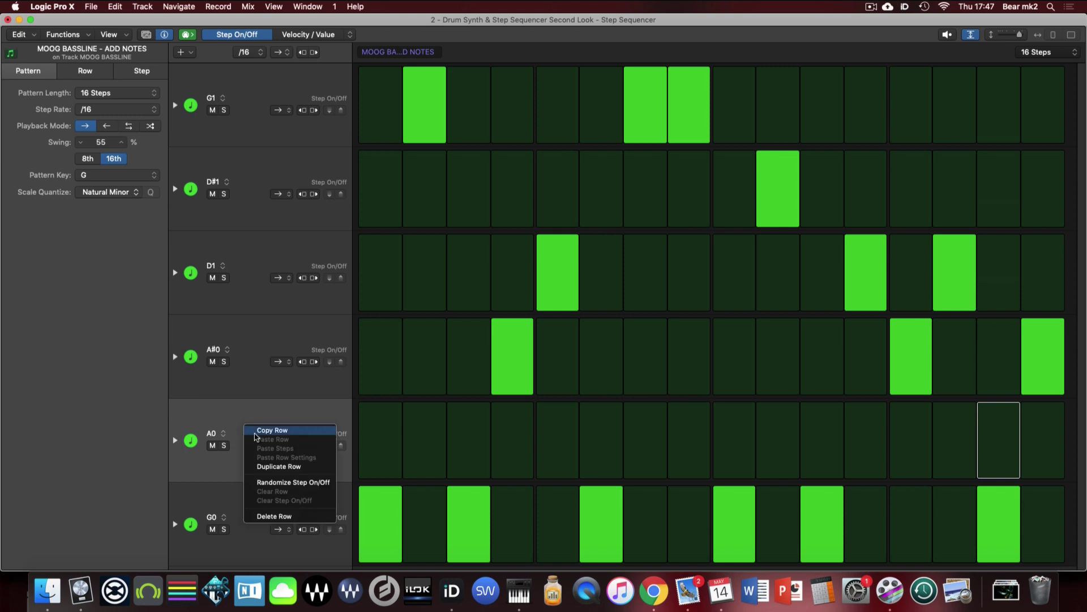
left_click(283, 515)
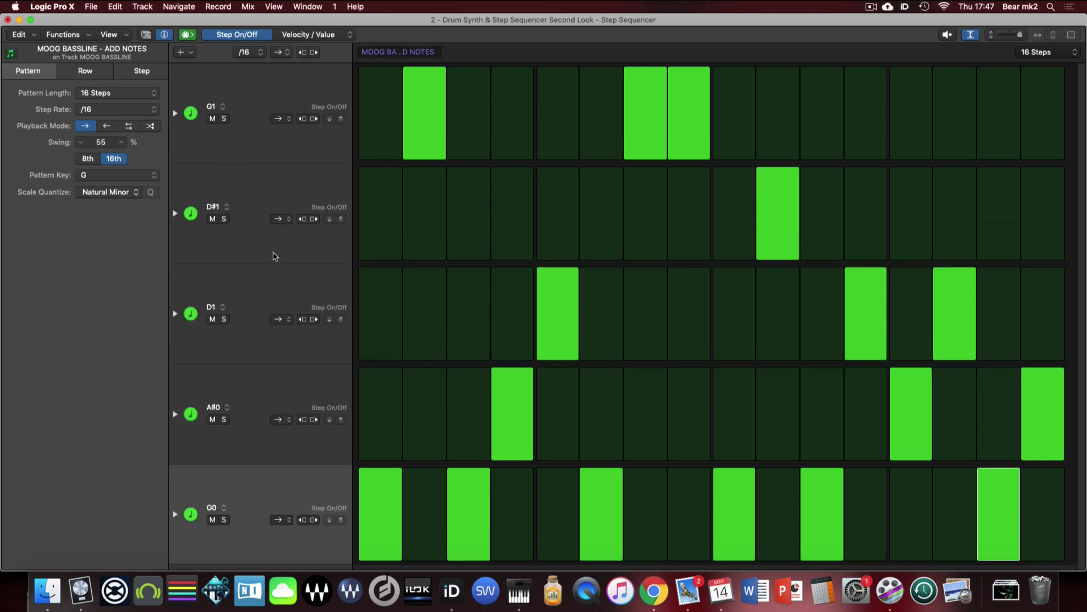
left_click(971, 35)
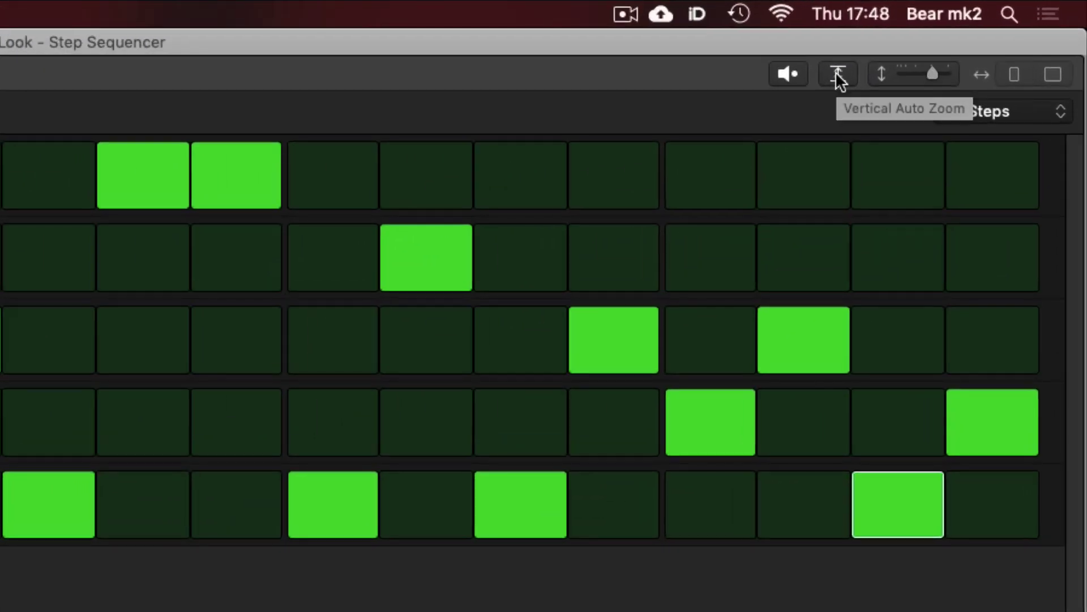
left_click(971, 37)
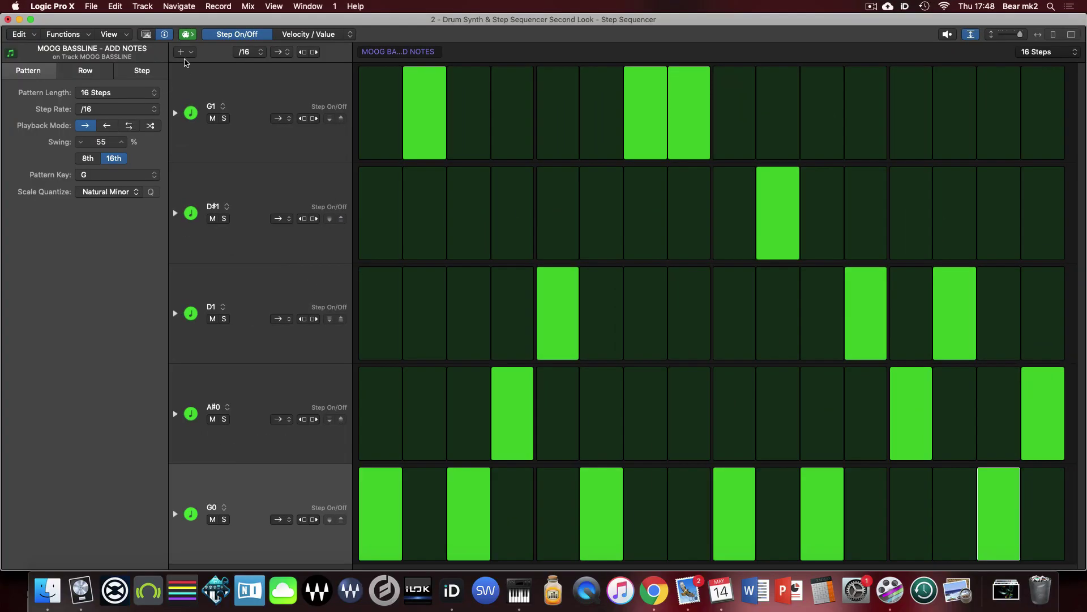
- Add a C3 note row, then undo adding it
left_click(191, 52)
mouse_move(215, 57)
mouse_move(315, 68)
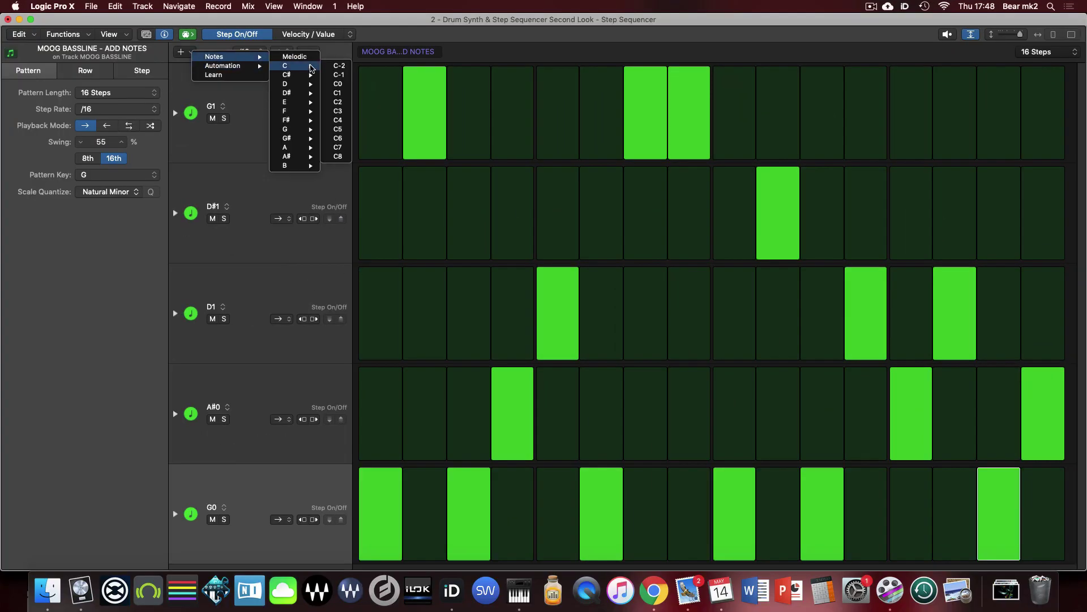
left_click(343, 114)
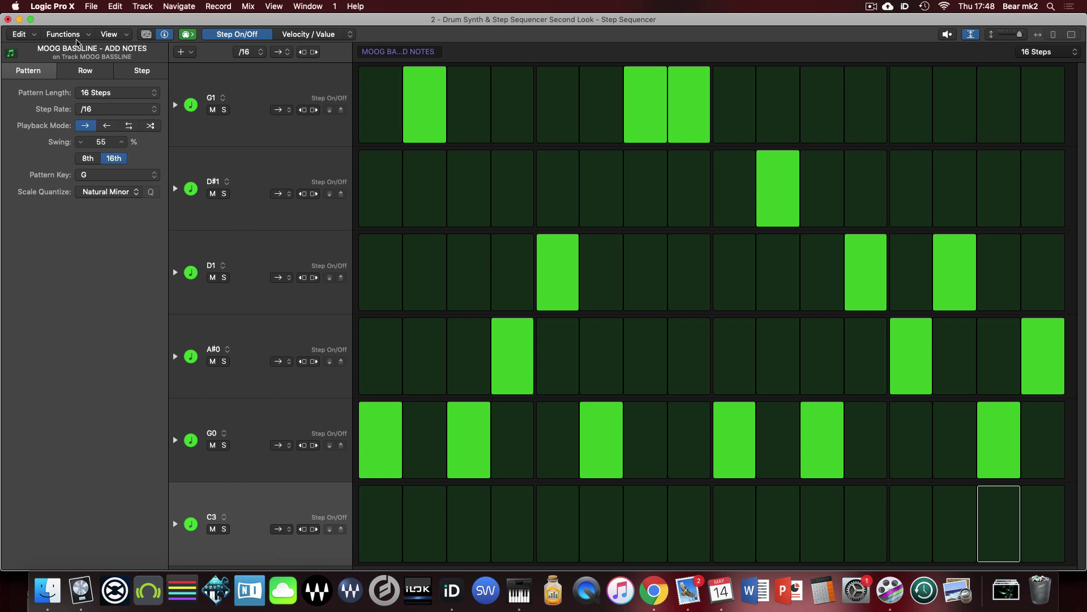
left_click(32, 35)
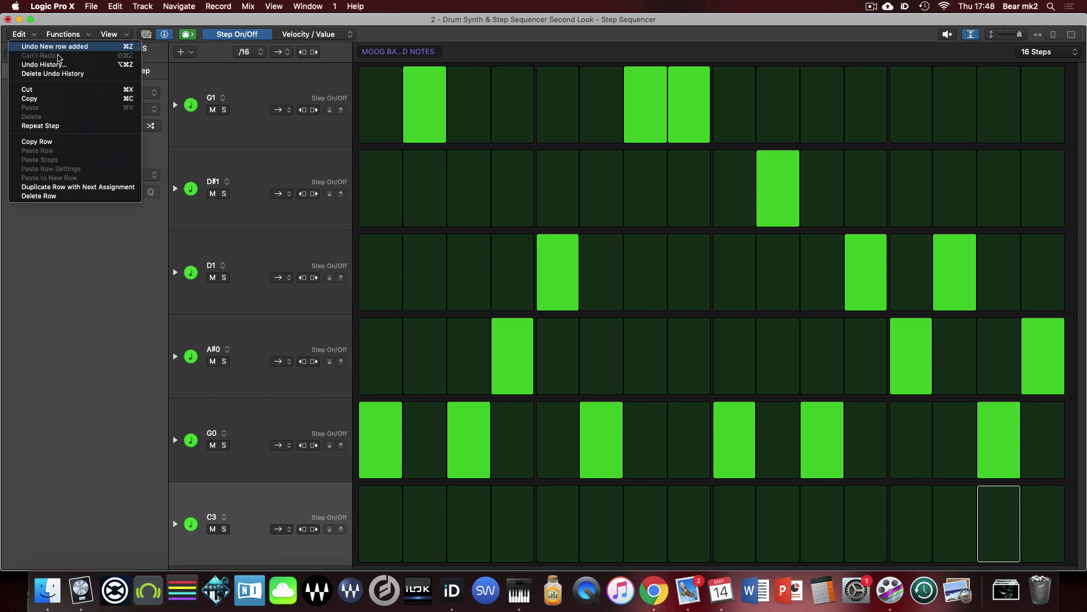
left_click(56, 47)
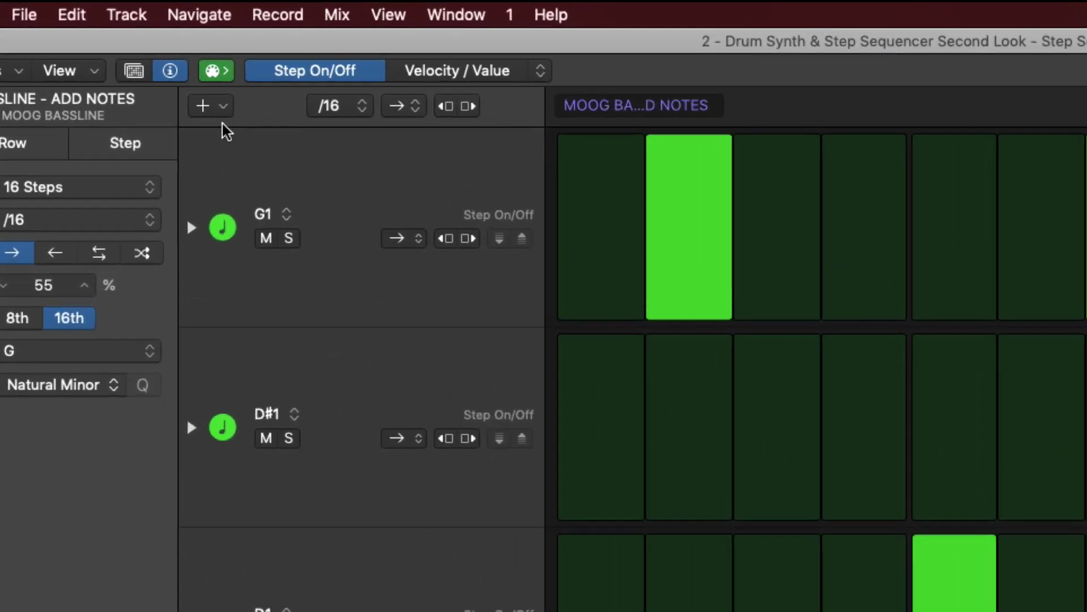
- Add an Overdrive Drive automation row and move it to the top of the pattern
left_click(189, 52)
mouse_move(209, 68)
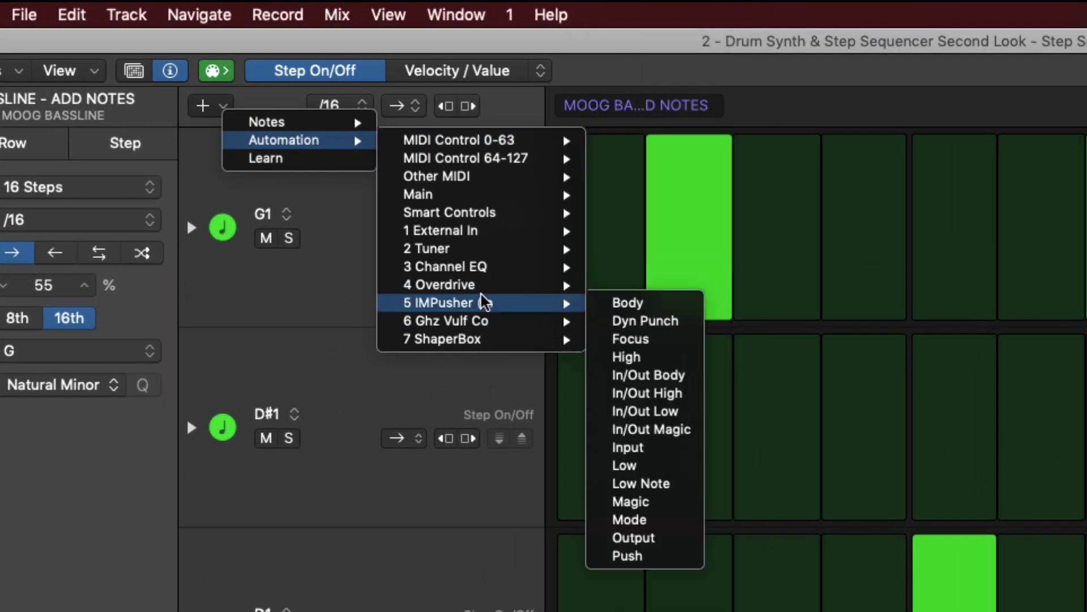
mouse_move(480, 325)
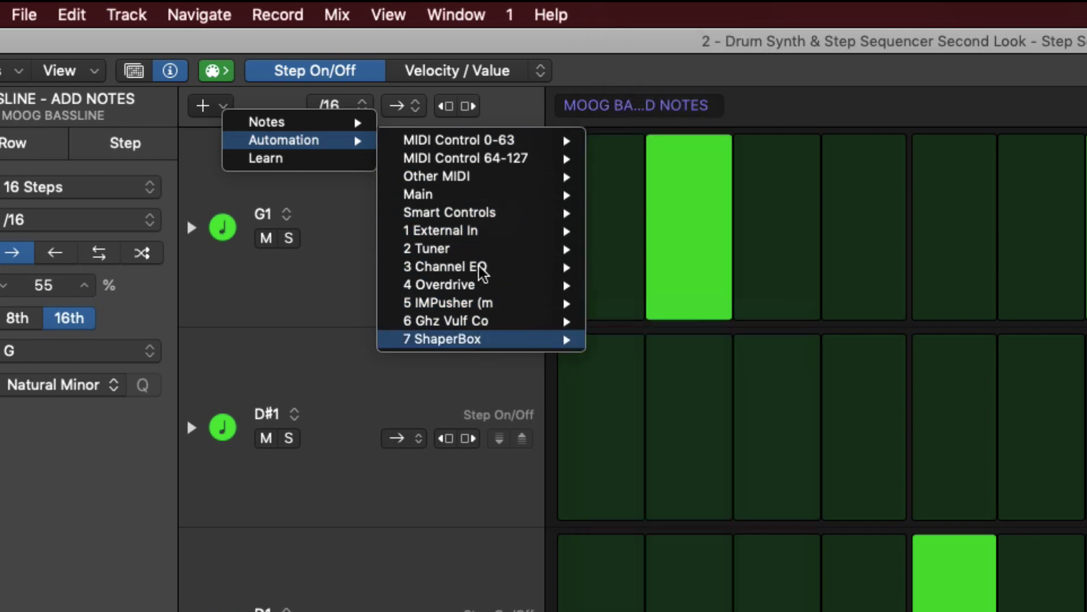
mouse_move(475, 271)
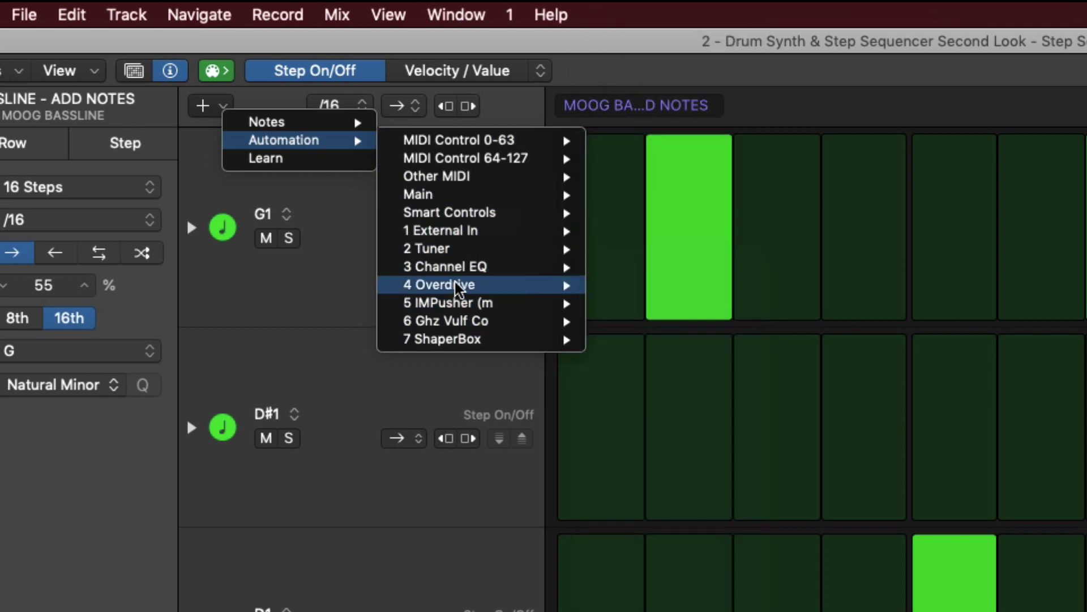
mouse_move(493, 286)
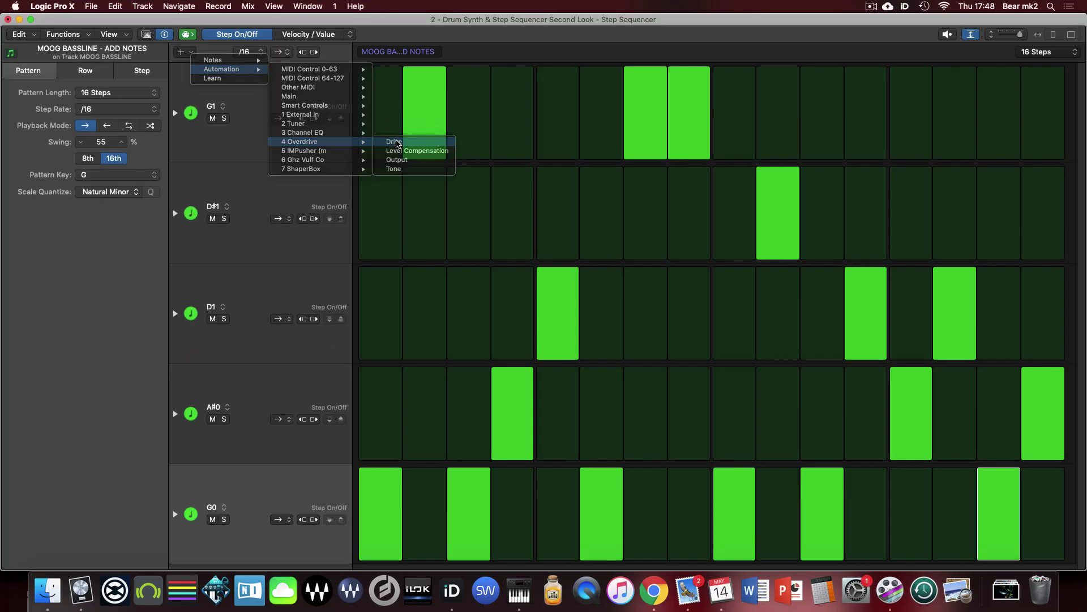
left_click(535, 227)
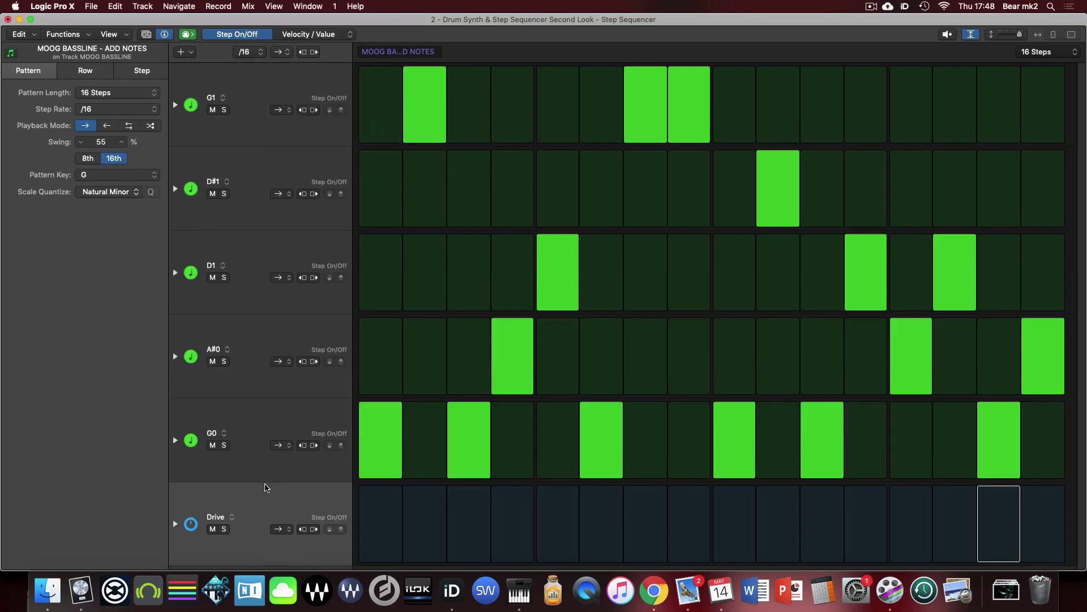
left_click_drag(266, 503, 278, 86)
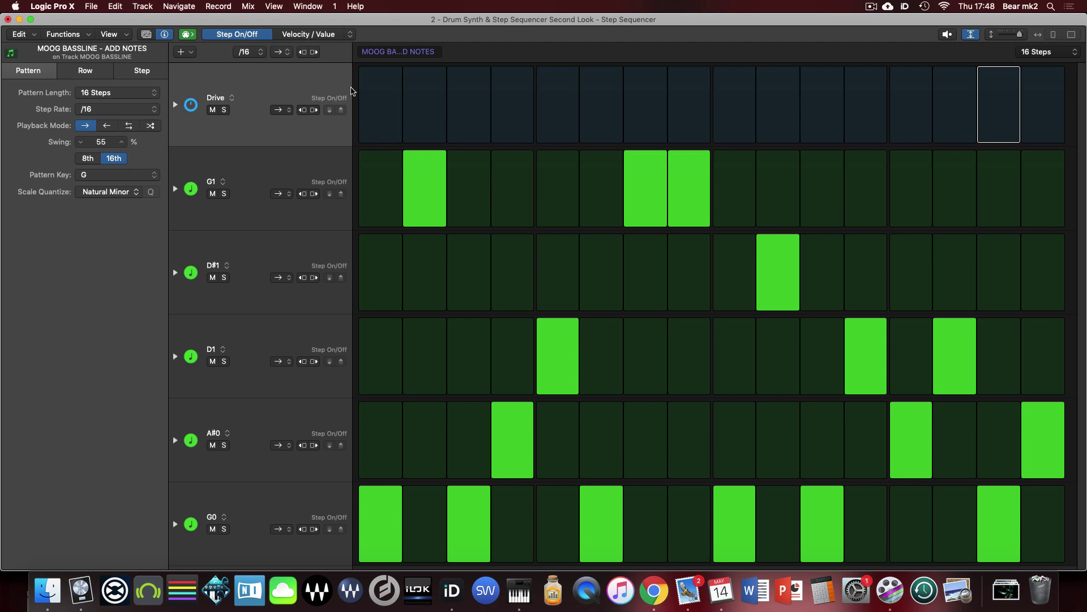
- Turn on all Drive steps and raise the values on steps 2–4, 8–9 and 11
left_click_drag(379, 111, 1028, 99)
left_click(293, 36)
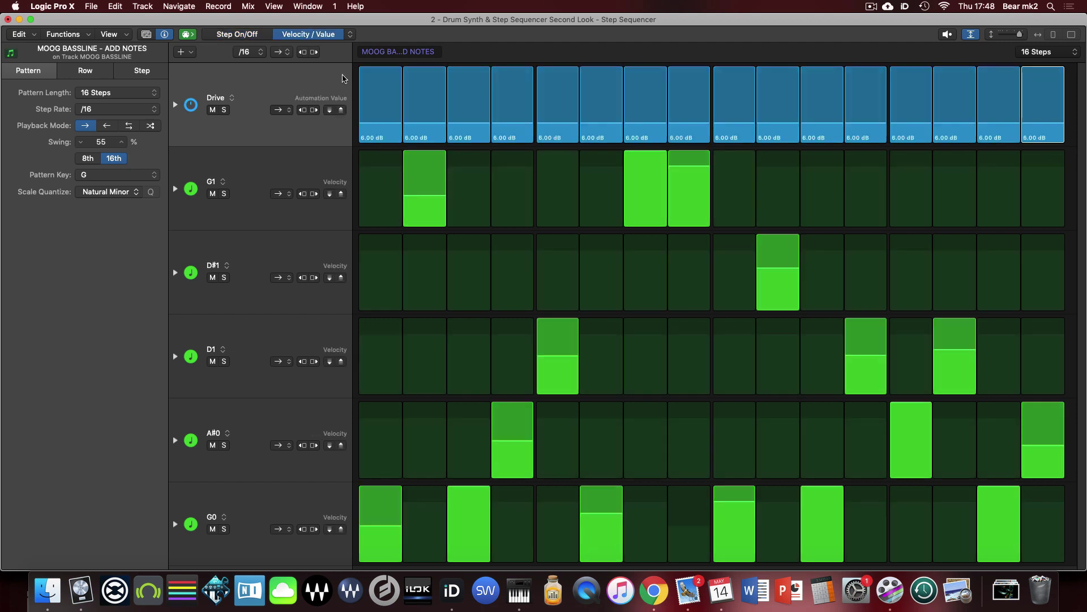
mouse_move(408, 134)
left_mouse_down()
mouse_move(417, 123)
mouse_move(486, 135)
mouse_move(513, 110)
mouse_move(558, 128)
mouse_move(601, 116)
left_mouse_up()
left_click_drag(674, 132, 738, 117)
mouse_move(817, 129)
left_mouse_down()
mouse_move(868, 132)
mouse_move(917, 123)
mouse_move(978, 138)
mouse_move(1013, 119)
mouse_move(1061, 128)
left_mouse_up()
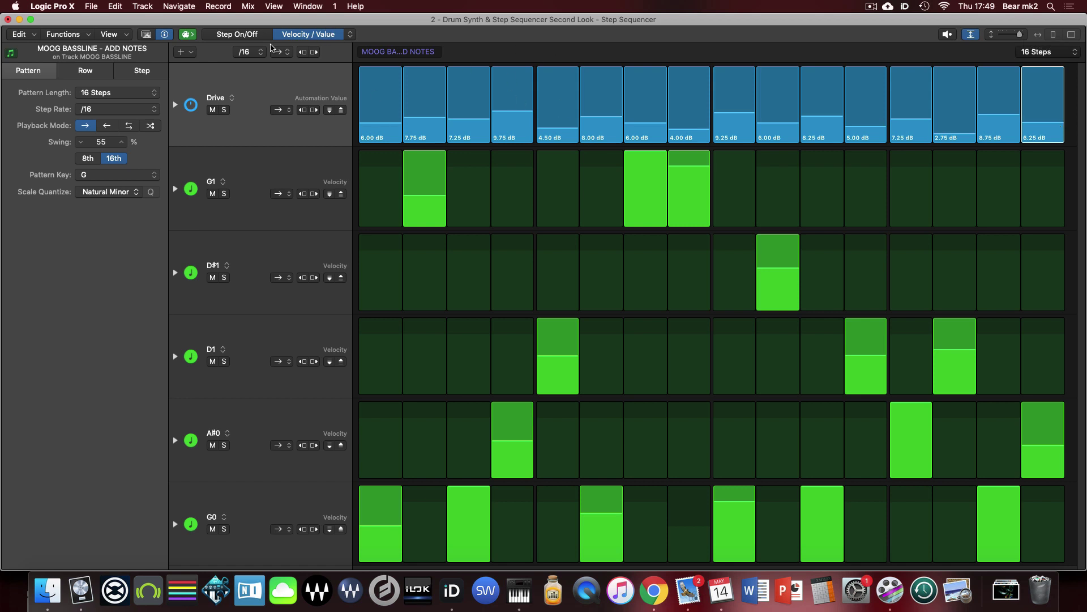
- Switch off Drive steps 2, 3, 7, 10, 11, 14 and 15
left_click(242, 35)
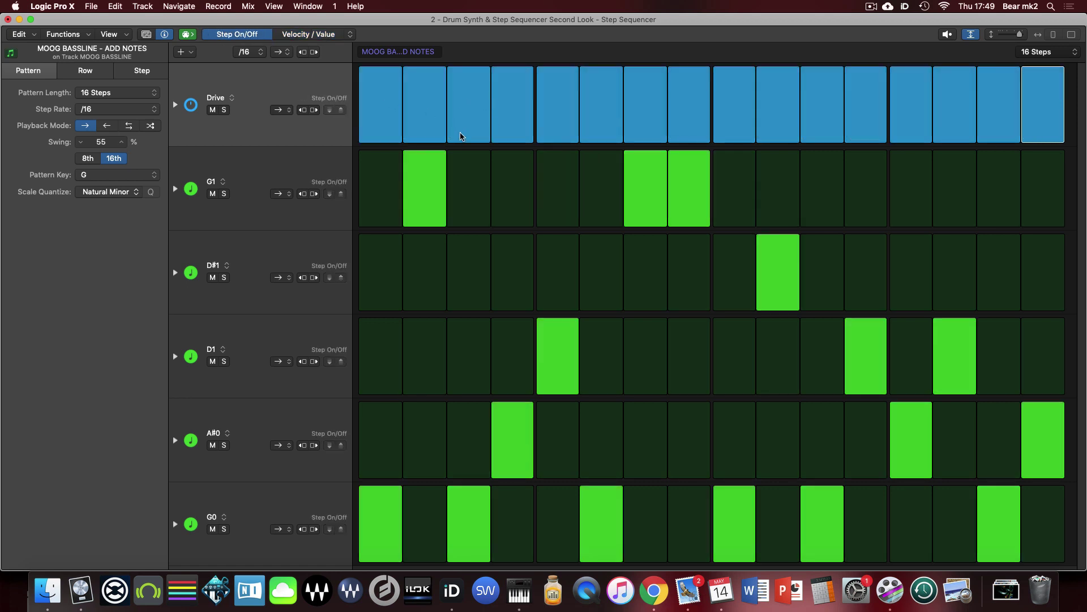
left_click_drag(458, 120, 444, 113)
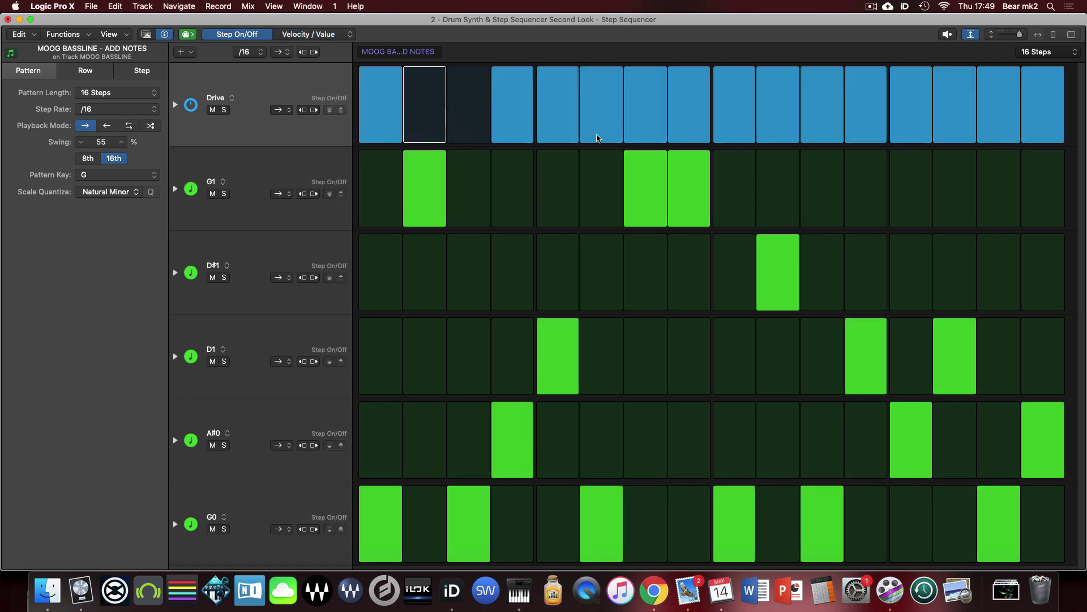
left_click(559, 119)
left_click(559, 118)
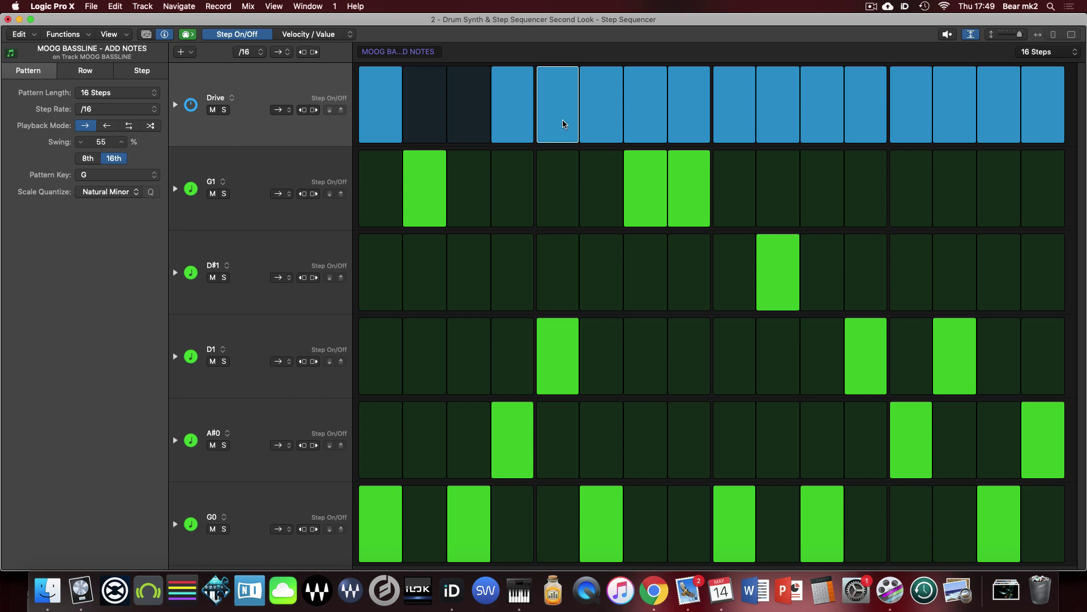
left_click(642, 125)
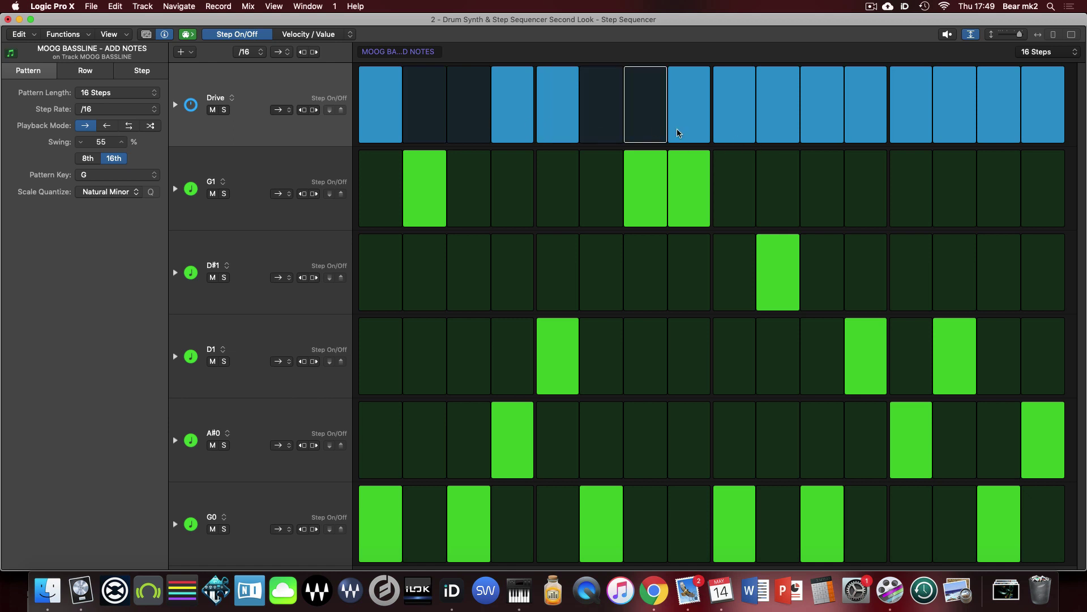
left_click(769, 126)
left_click(817, 122)
left_click(954, 128)
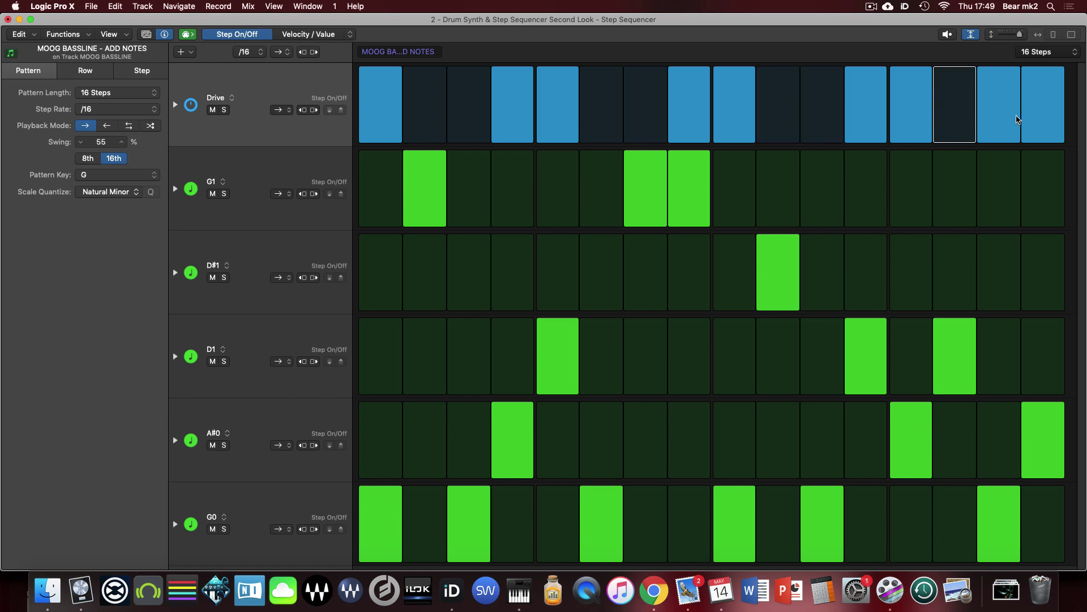
left_click(1006, 118)
- Switch to value editing and enlarge the Drive row to show its values
left_click(308, 34)
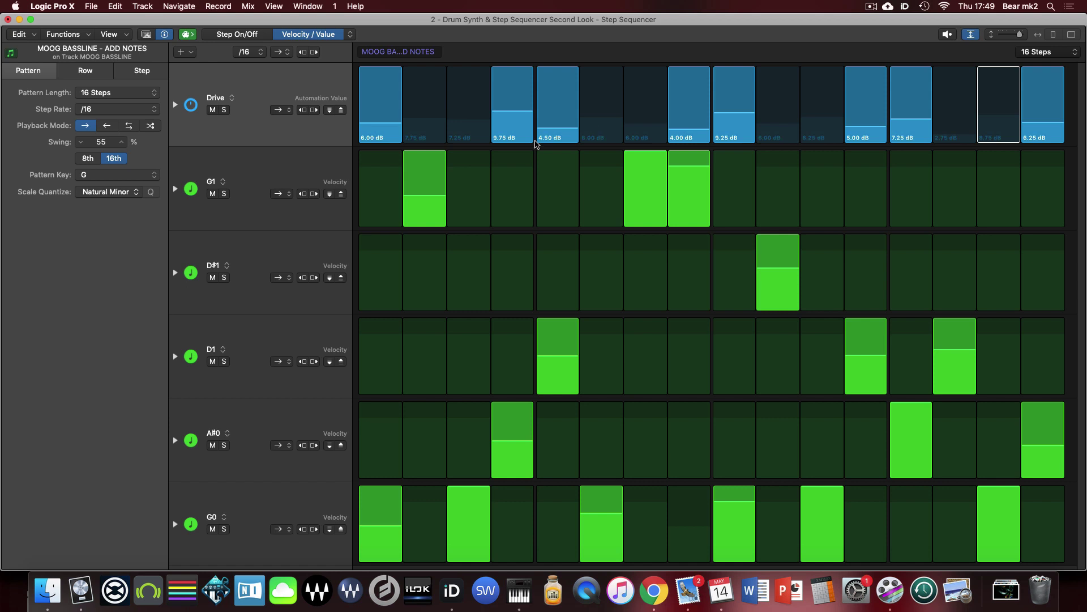
left_click_drag(536, 144, 353, 207)
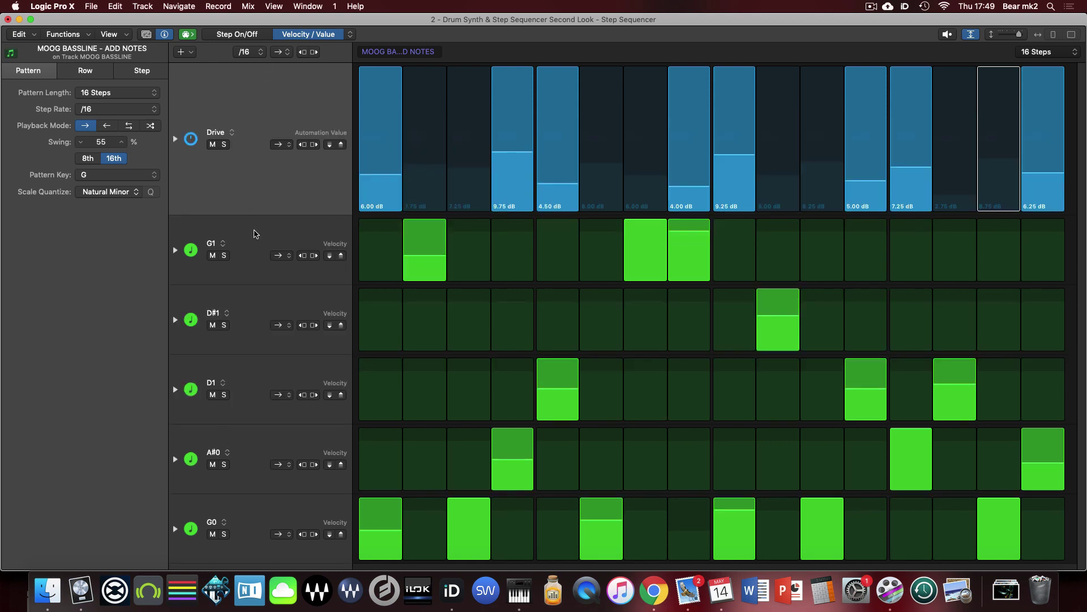
key("super+z")
key("super+shift+z")
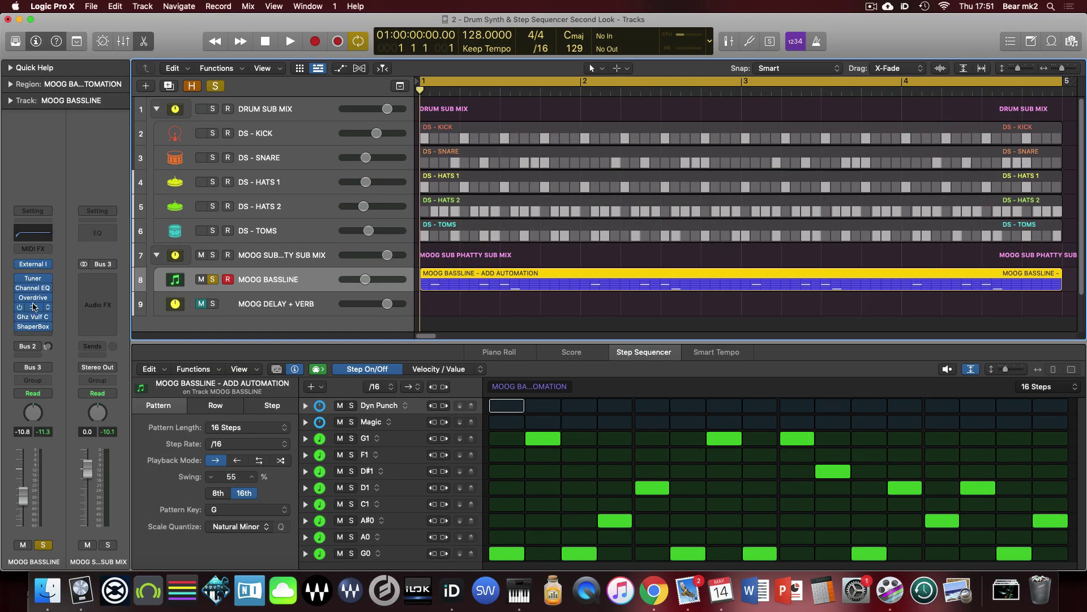
- Open and close the bassline's IMPusher and Overdrive plug-in windows
left_click(34, 306)
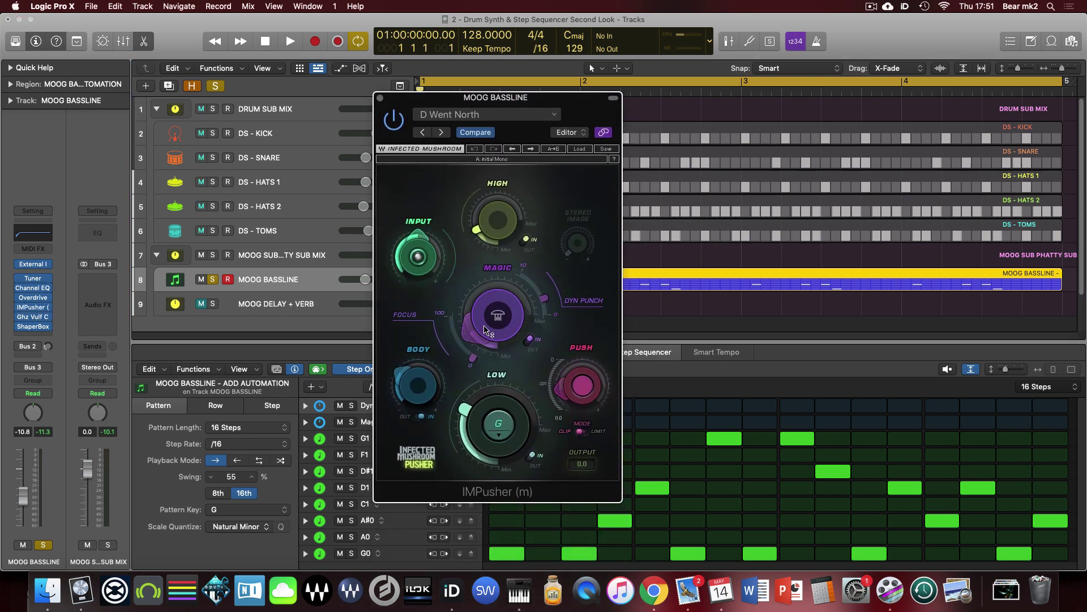
mouse_move(506, 300)
left_click(379, 99)
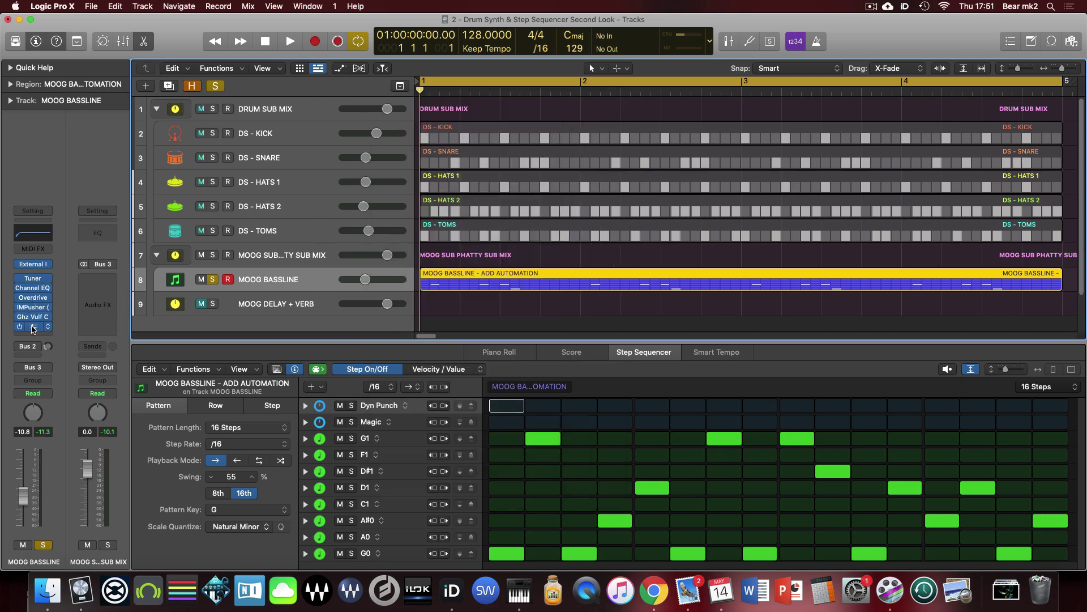
left_click(33, 298)
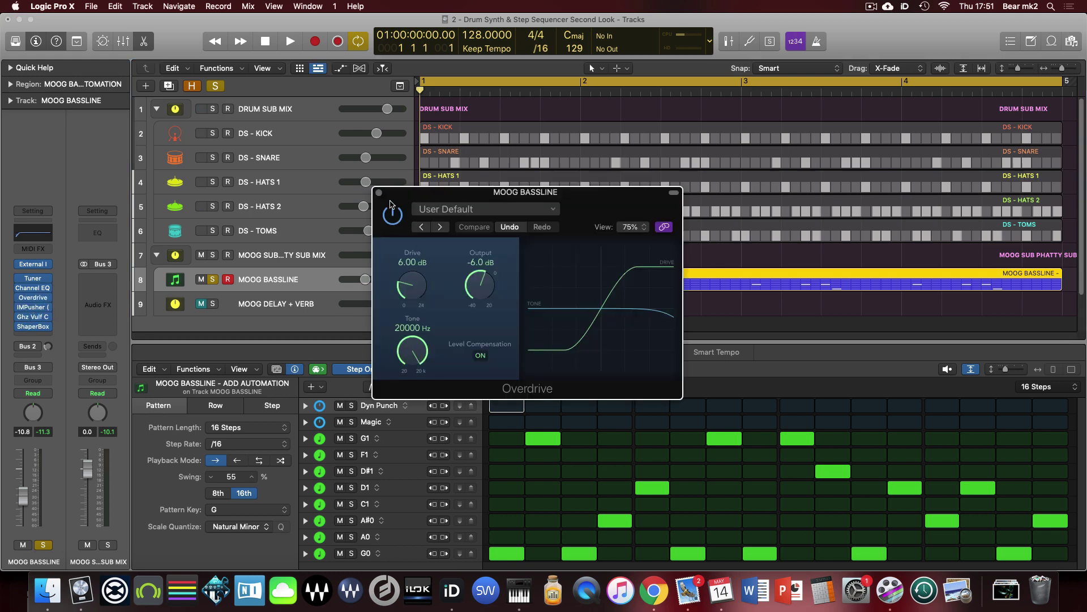
left_click(379, 193)
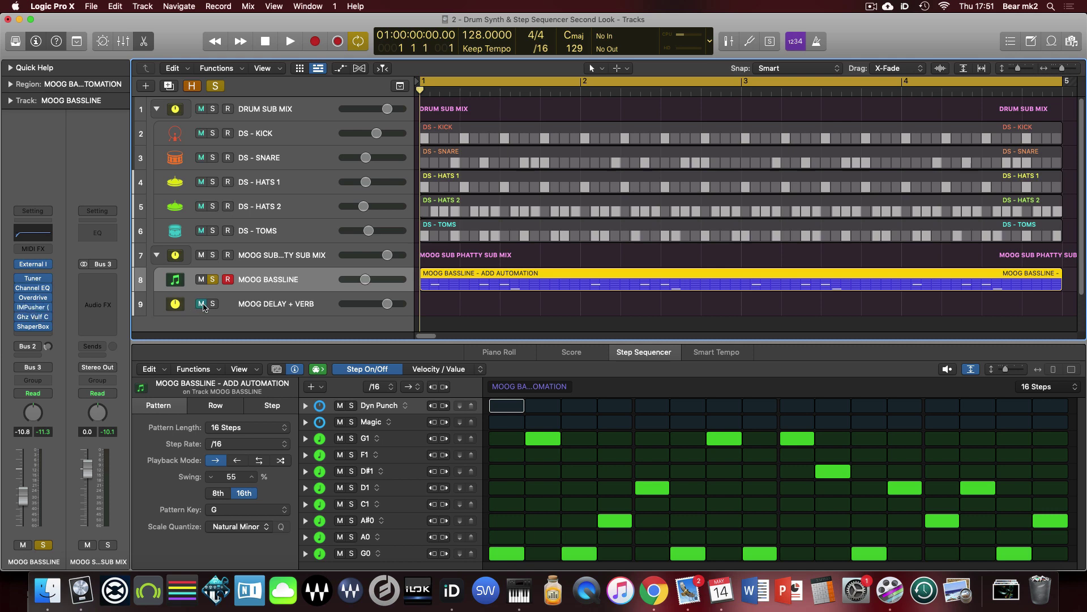
- Open the Step Sequencer full-size and enable Dyn Punch steps 1, 4, 5 and 7
double_click(487, 286)
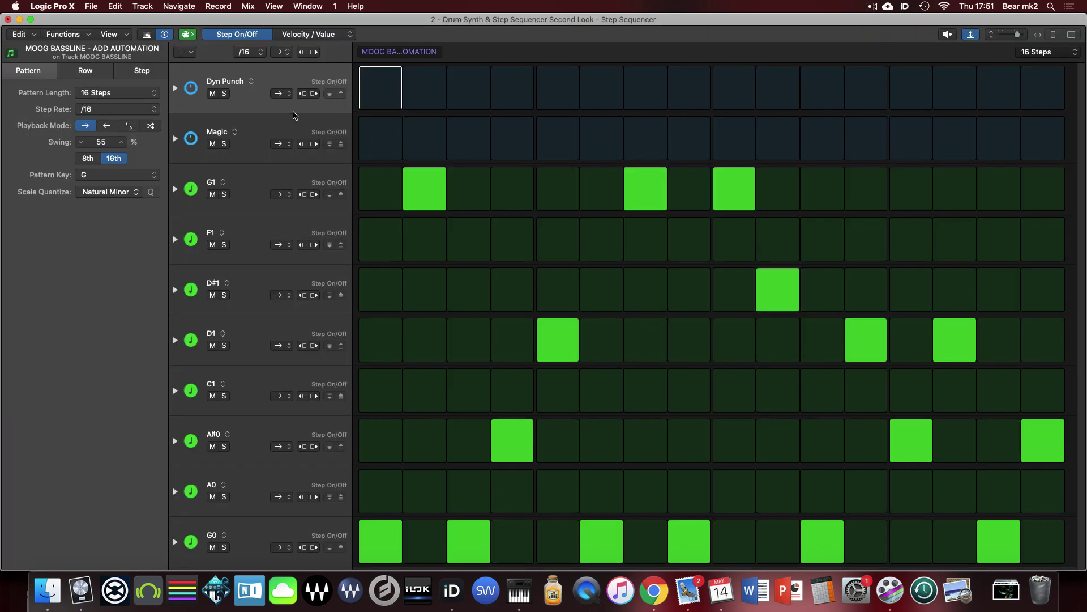
left_click(379, 102)
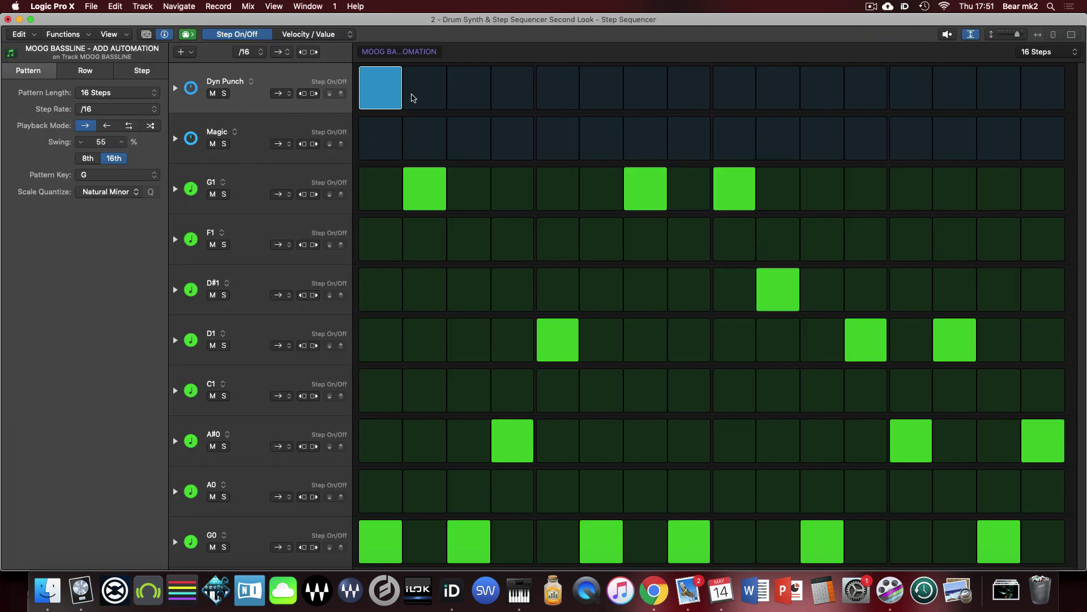
left_click(422, 100)
left_click(426, 101)
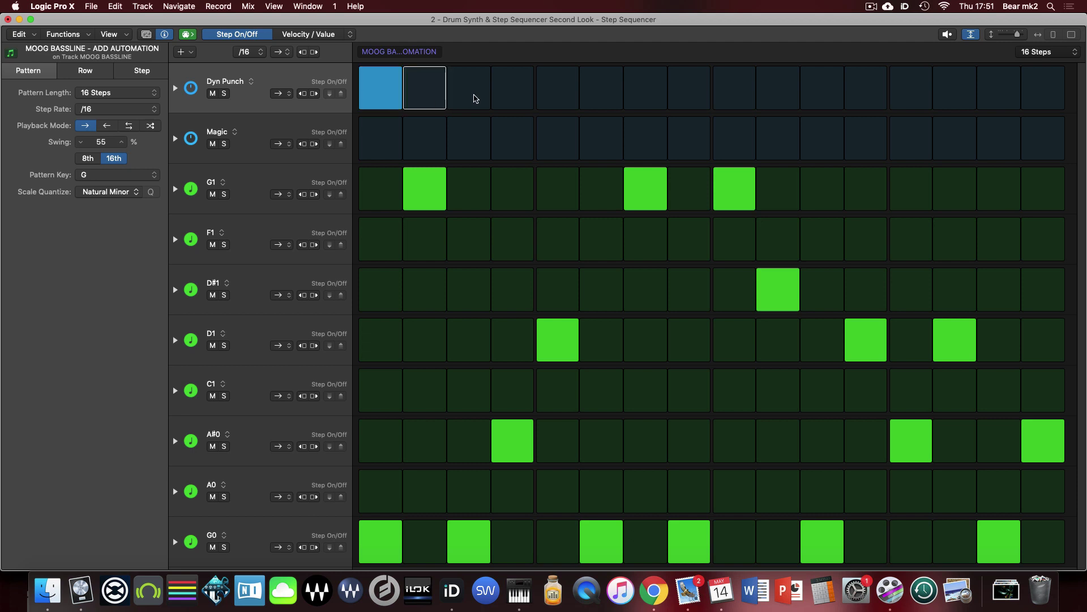
left_click(508, 96)
double_click(564, 97)
left_click(654, 94)
left_click(574, 93)
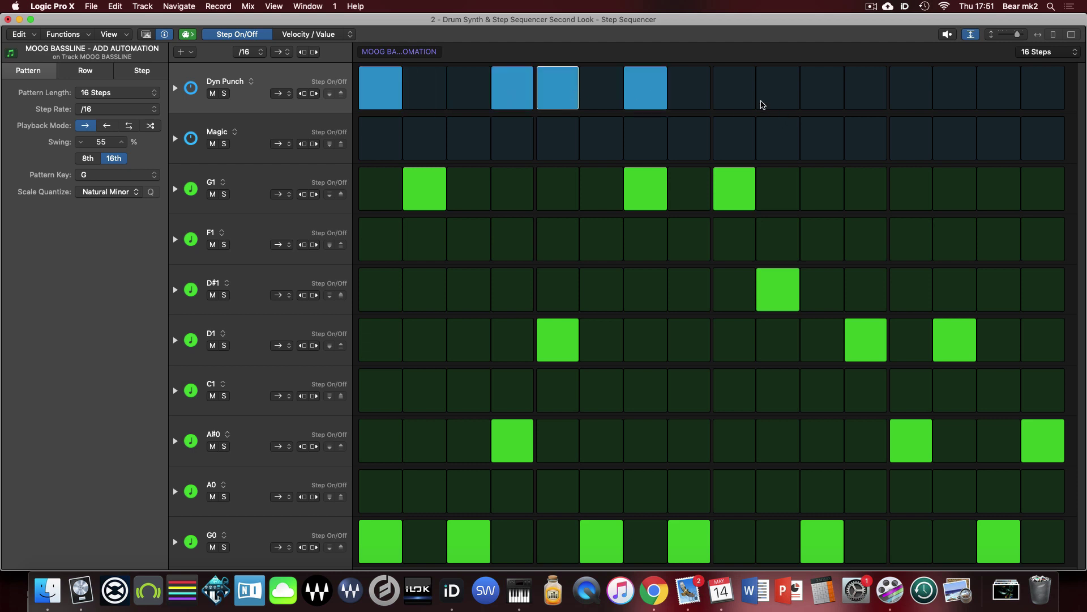
- Enable Dyn Punch steps 10, 11, 14 and 16, and all 16 Magic steps
left_click(759, 97)
left_click(821, 94)
left_click(951, 89)
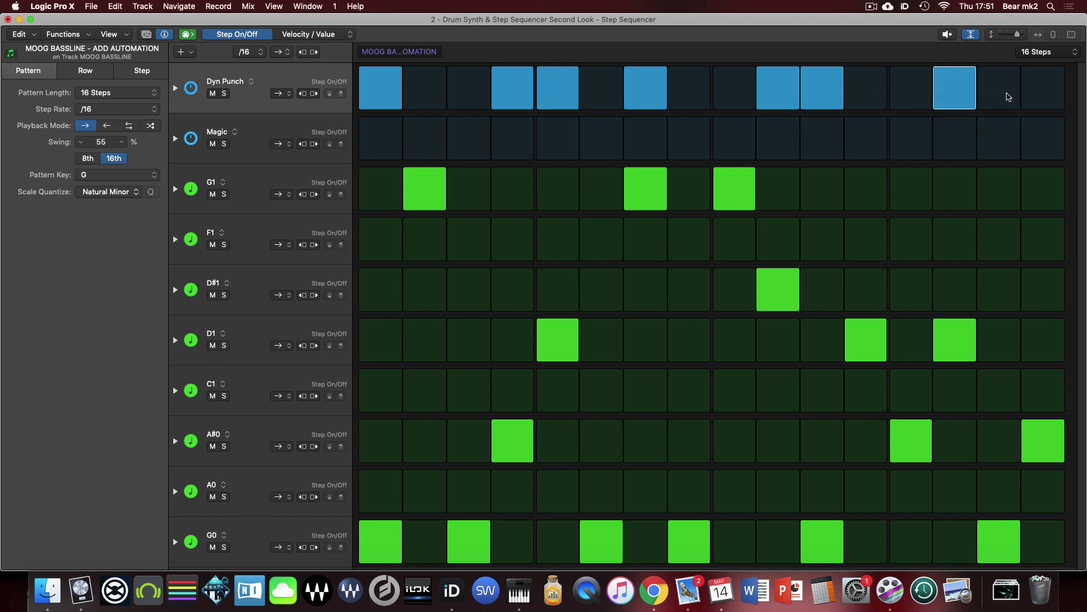
left_click(1036, 96)
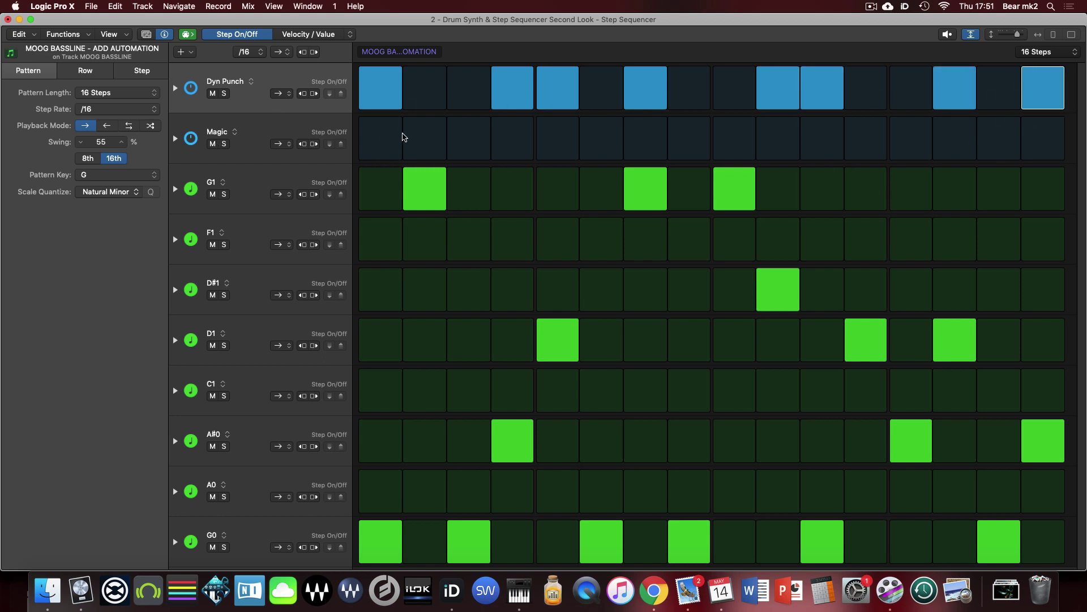
left_click_drag(379, 136, 1071, 138)
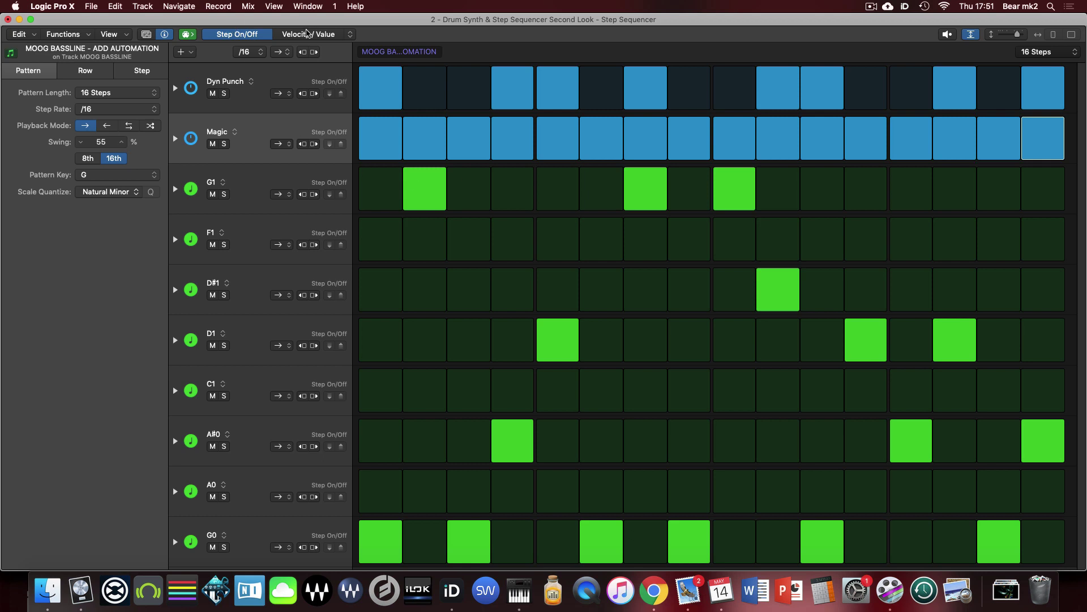
- Set Dyn Punch values: step 1 to 5.9, 7 to 3.0, 10 to 6.8, 14 to 6.6, 16 to 4.2
left_click(306, 34)
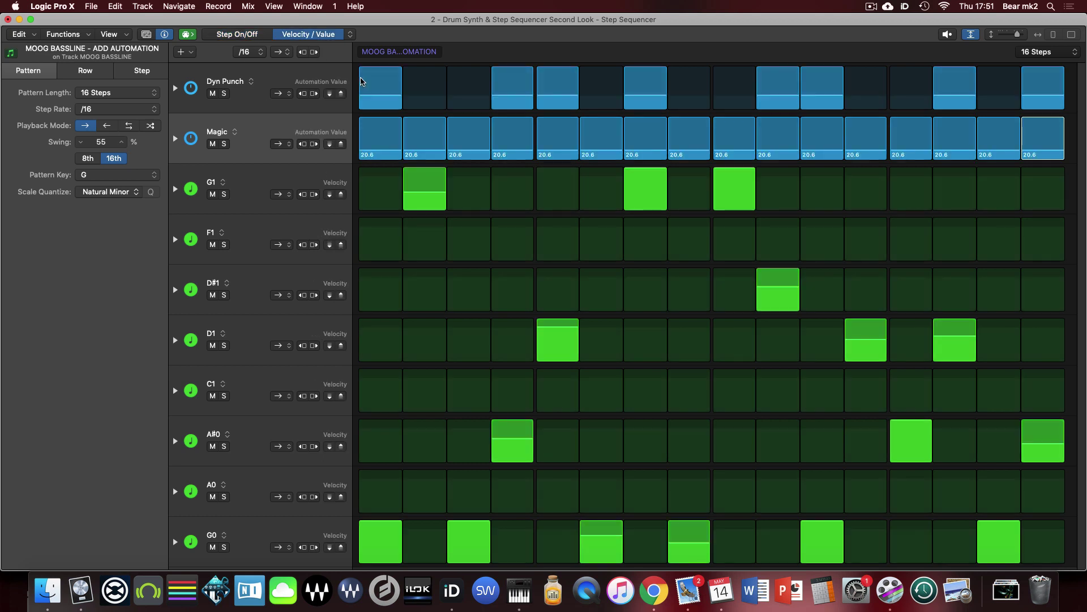
left_click_drag(385, 96, 385, 83)
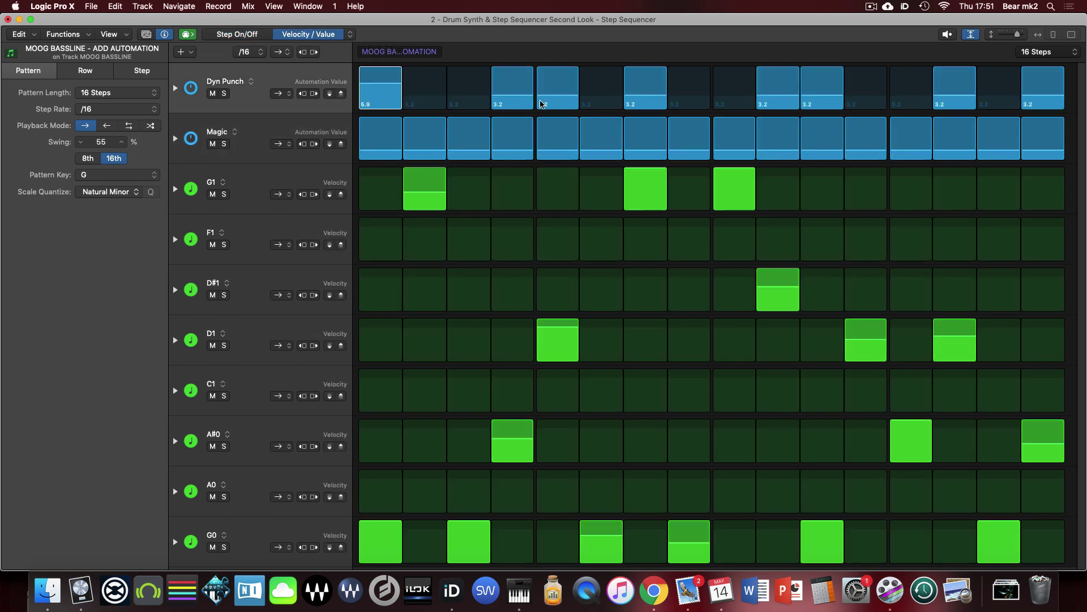
left_click_drag(513, 100, 547, 80)
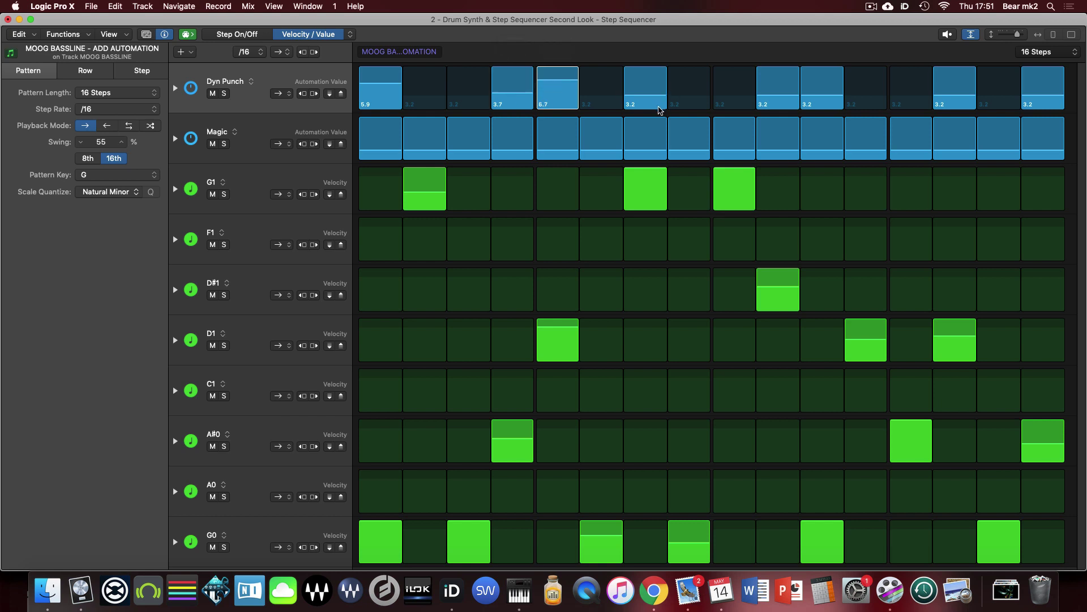
left_click_drag(659, 109, 659, 111)
left_click_drag(779, 98, 778, 80)
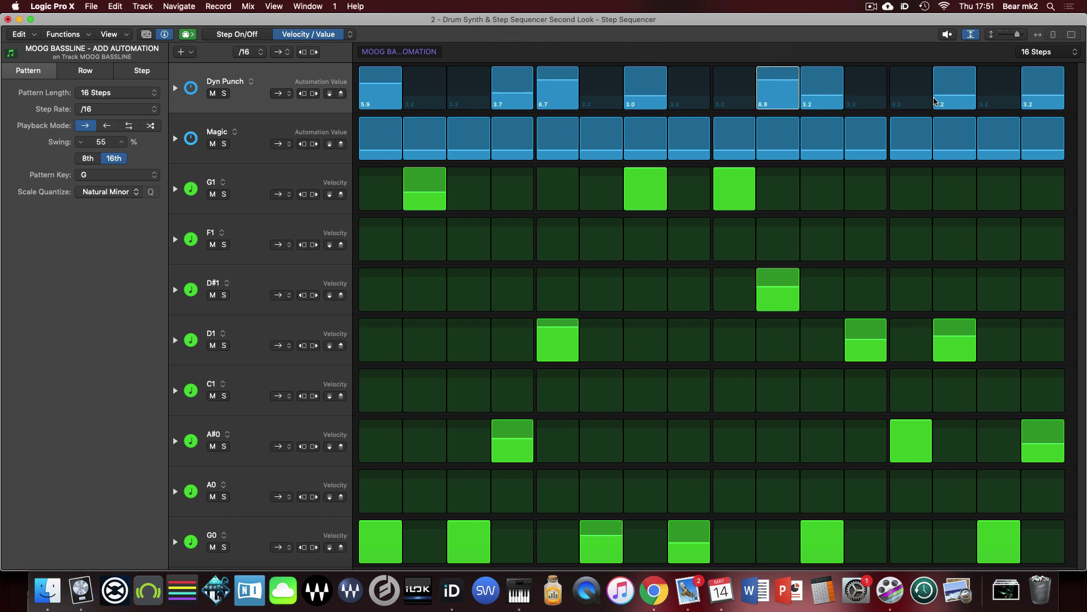
left_click_drag(936, 101, 937, 81)
left_click_drag(1042, 101, 1048, 86)
left_click_drag(822, 100, 823, 95)
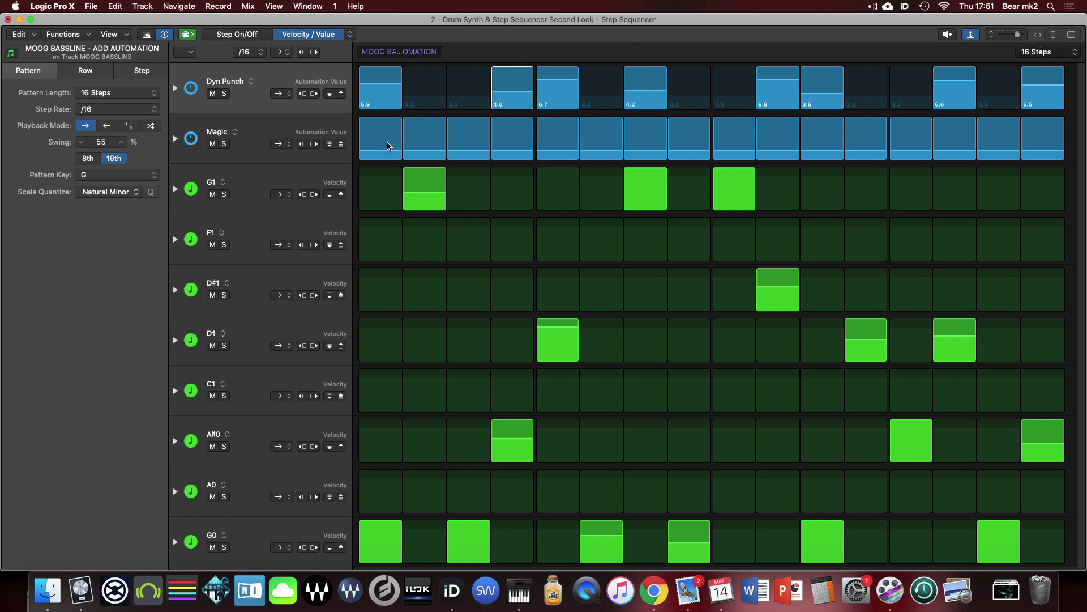
- Draw varied Magic values from 19.6 to 73.0, play, and return to the Tracks view
mouse_move(391, 148)
left_mouse_down()
mouse_move(435, 149)
mouse_move(516, 128)
left_mouse_up()
mouse_move(572, 152)
left_mouse_down()
mouse_move(615, 142)
mouse_move(599, 137)
mouse_move(692, 145)
mouse_move(713, 128)
mouse_move(736, 146)
mouse_move(795, 150)
mouse_move(787, 135)
mouse_move(874, 157)
mouse_move(917, 131)
mouse_move(1030, 152)
mouse_move(1039, 97)
left_mouse_up()
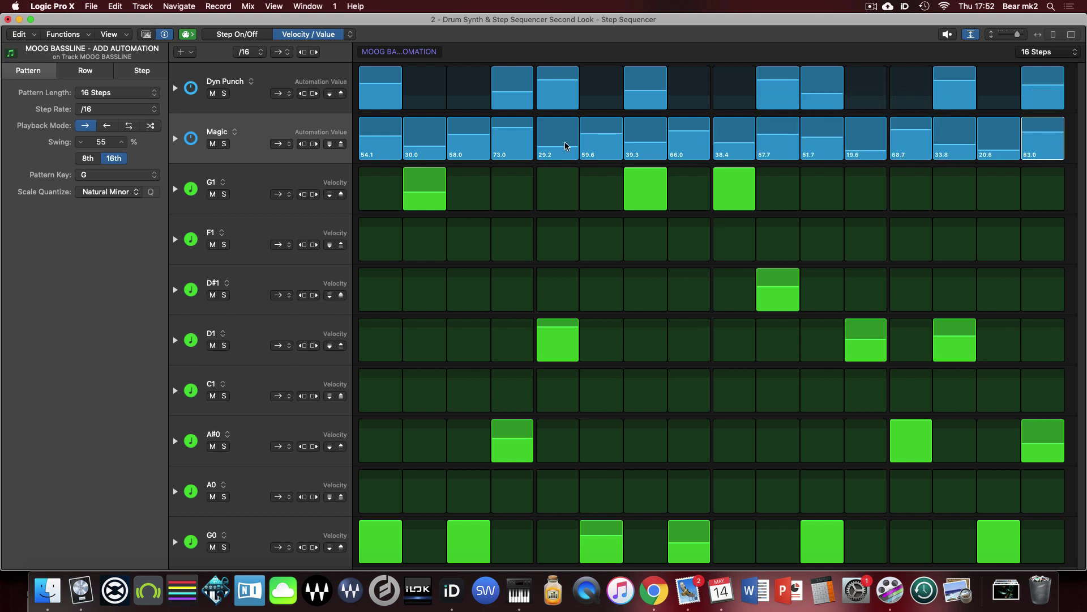
key("space")
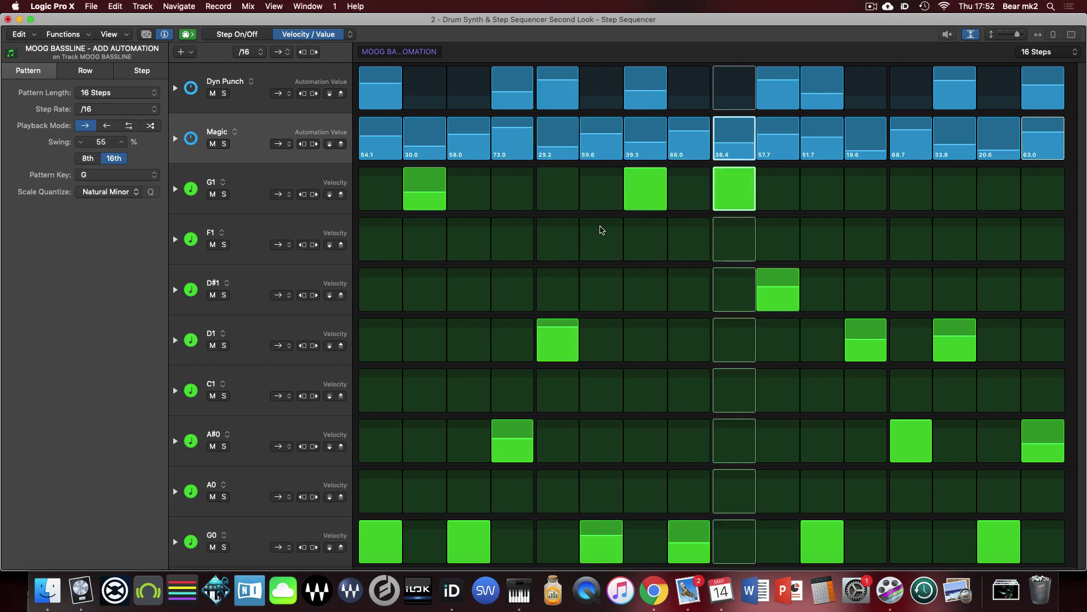
key("super+1")
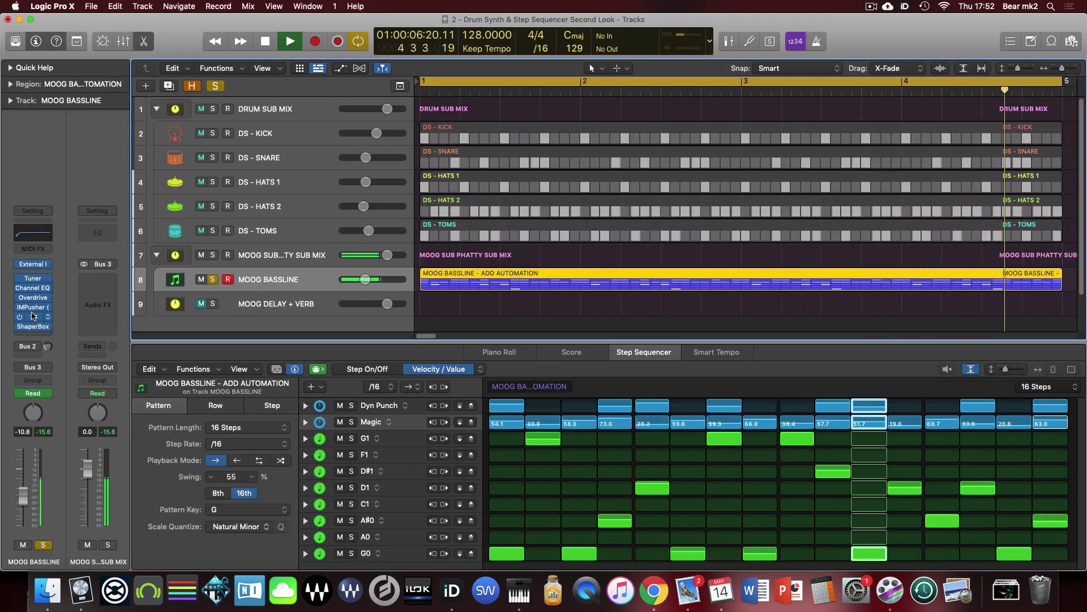
- Adjust the Magic setting in IMPusher, close it, and reselect the MOOG BASSLINE track
left_click(21, 306)
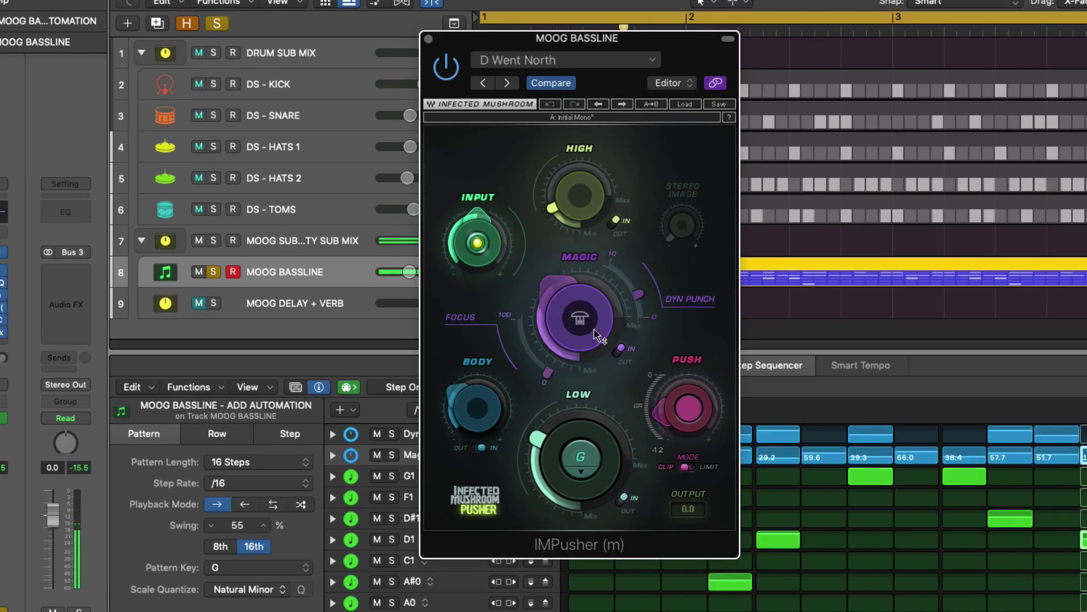
mouse_move(572, 320)
left_mouse_down()
mouse_move(614, 328)
mouse_move(557, 320)
left_mouse_up()
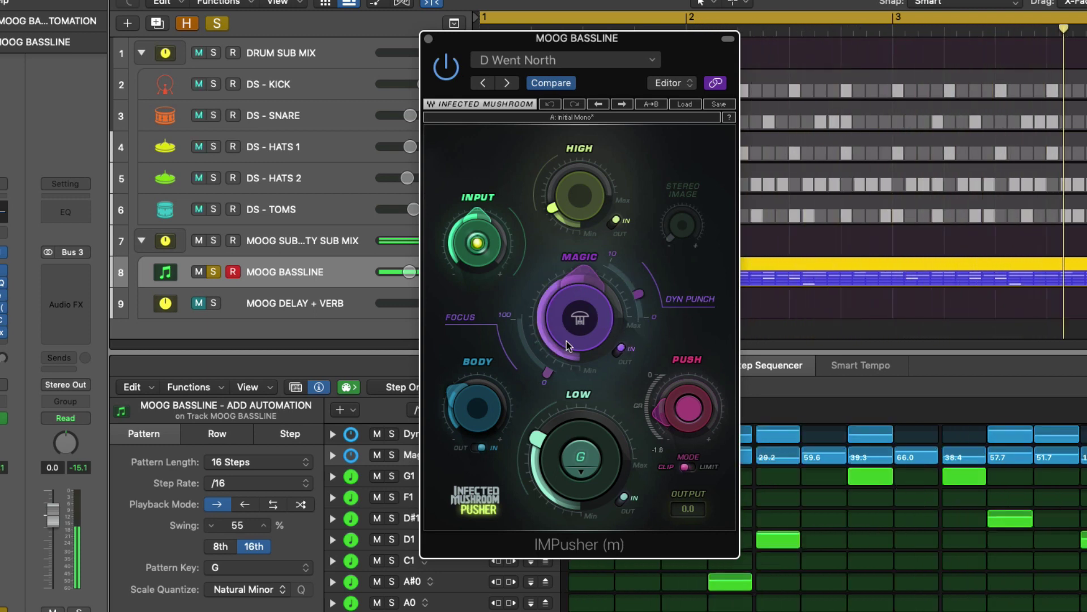
left_click(428, 38)
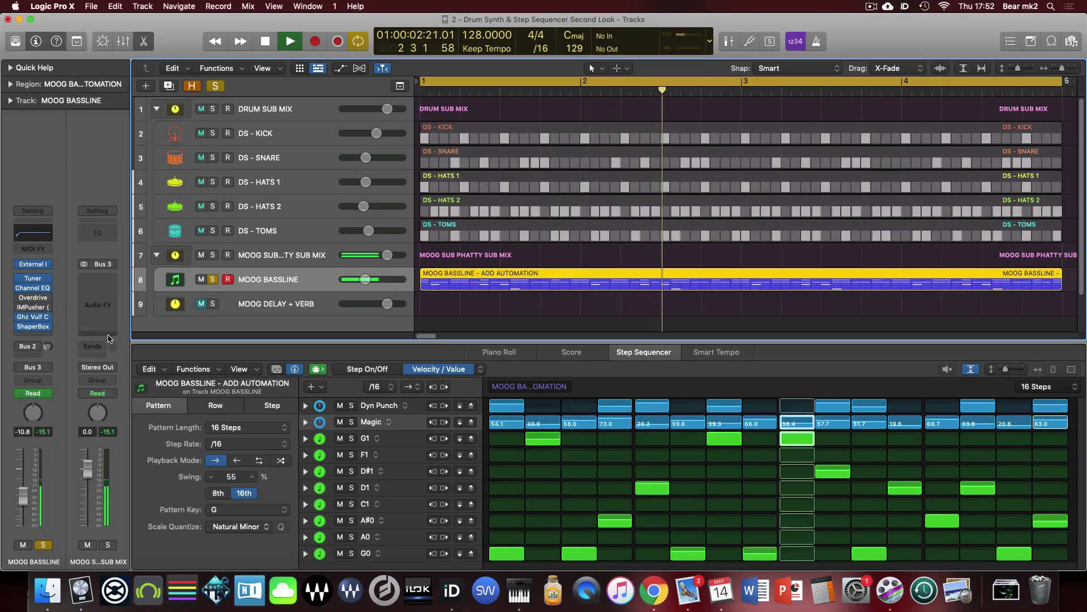
left_click(305, 304)
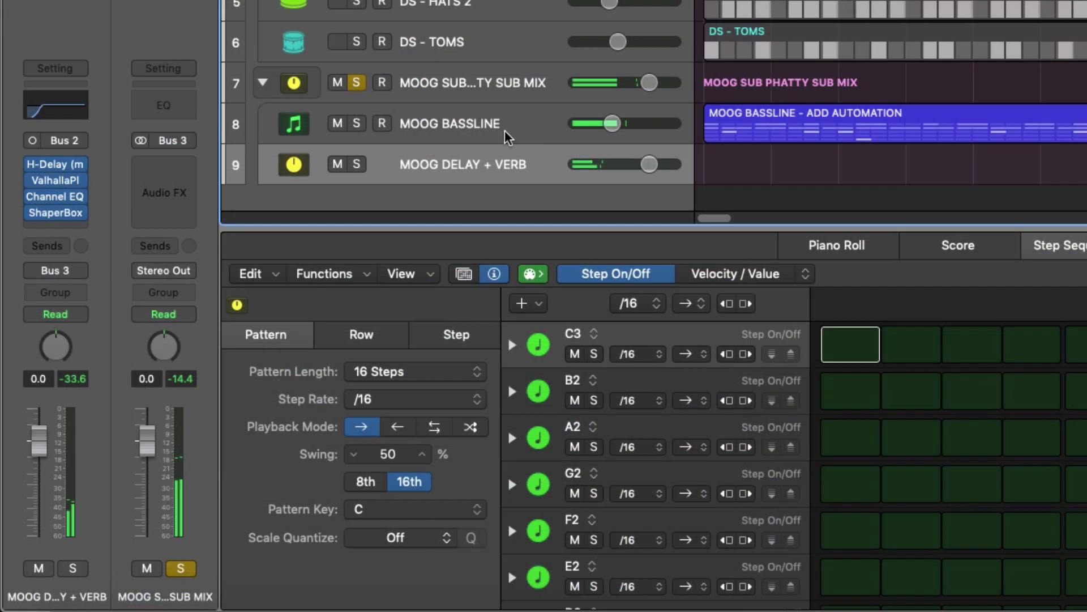
left_click(504, 130)
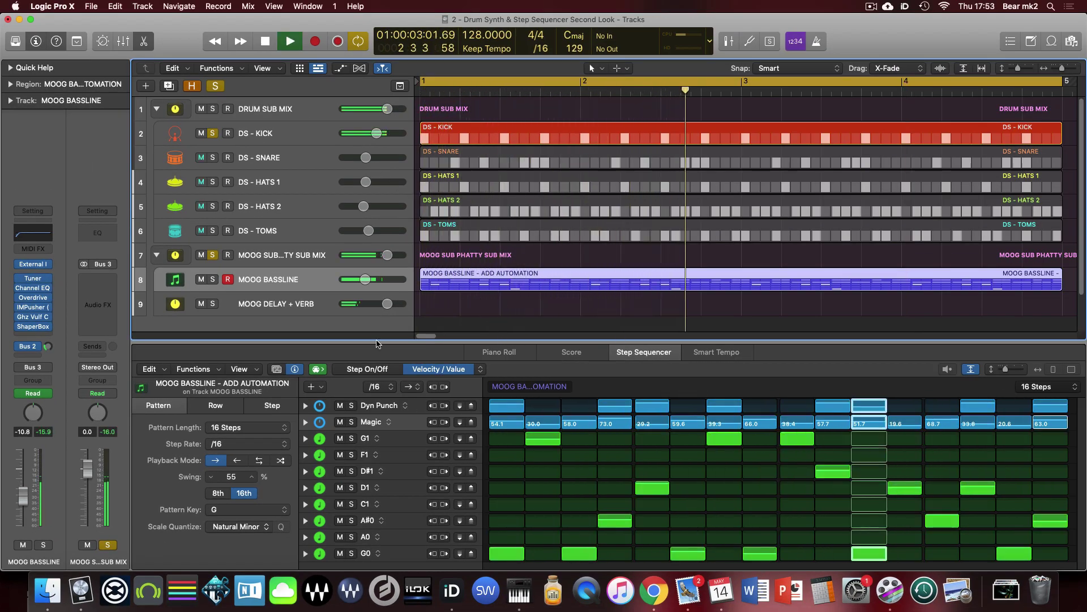
double_click(504, 286)
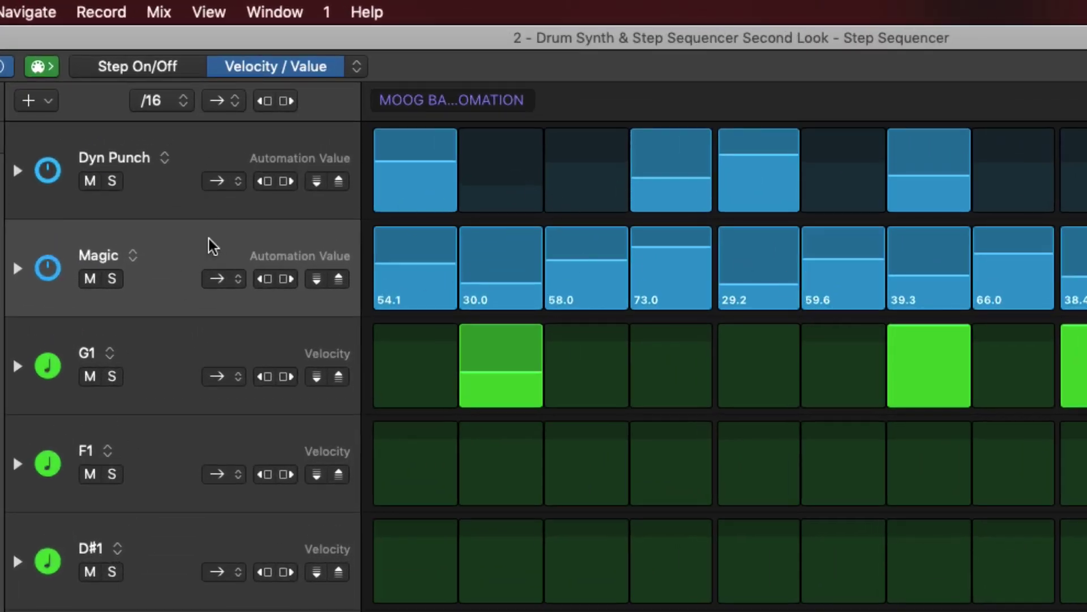
- Add a CC19 General #4 automation row under Magic and return to the Tracks view
left_click(48, 102)
mouse_move(55, 134)
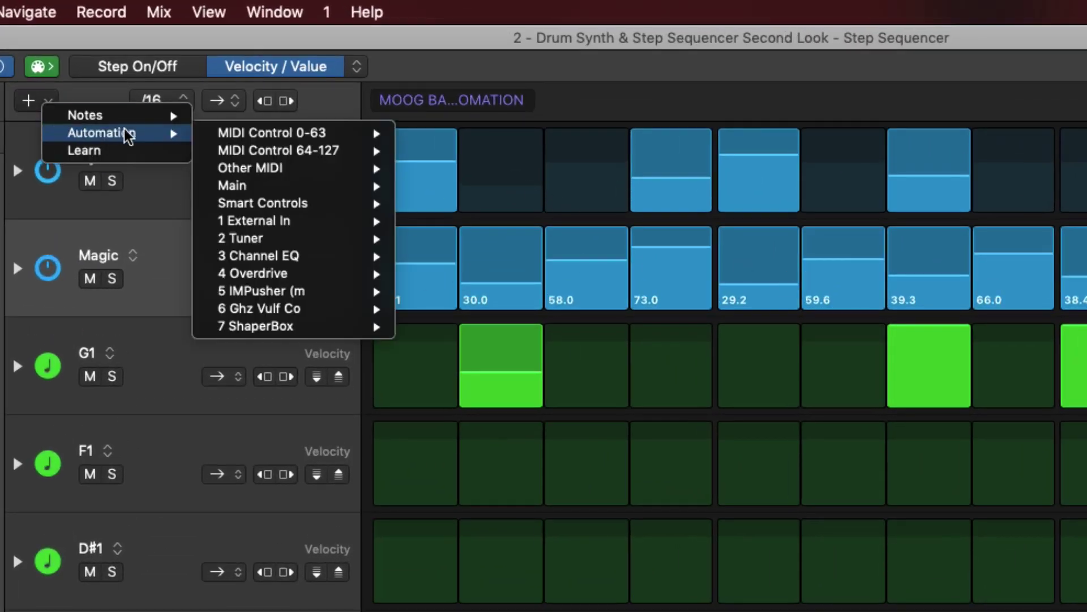
mouse_move(299, 132)
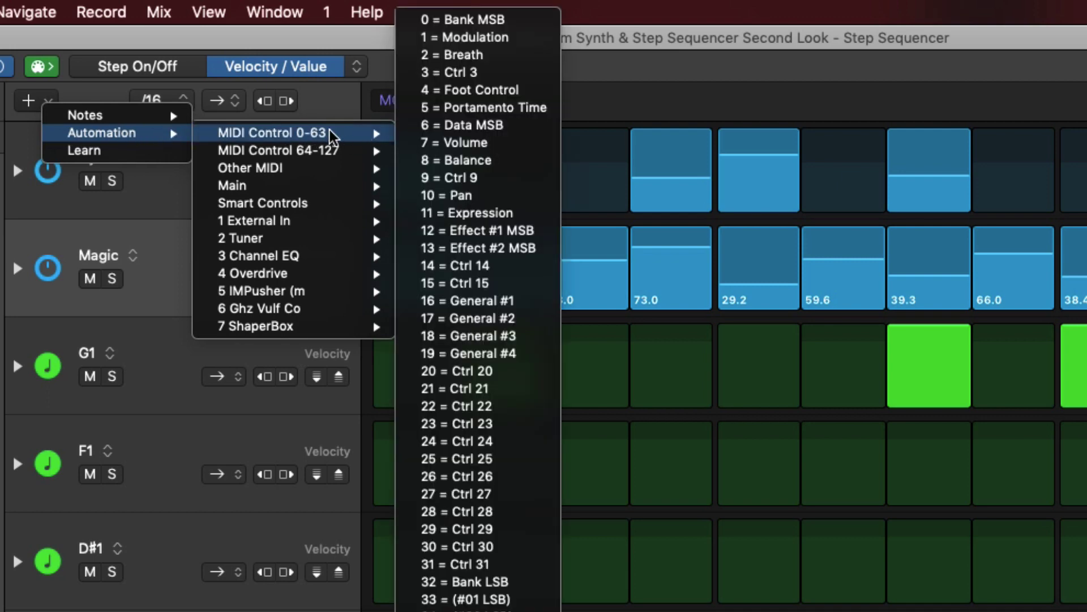
left_click(455, 352)
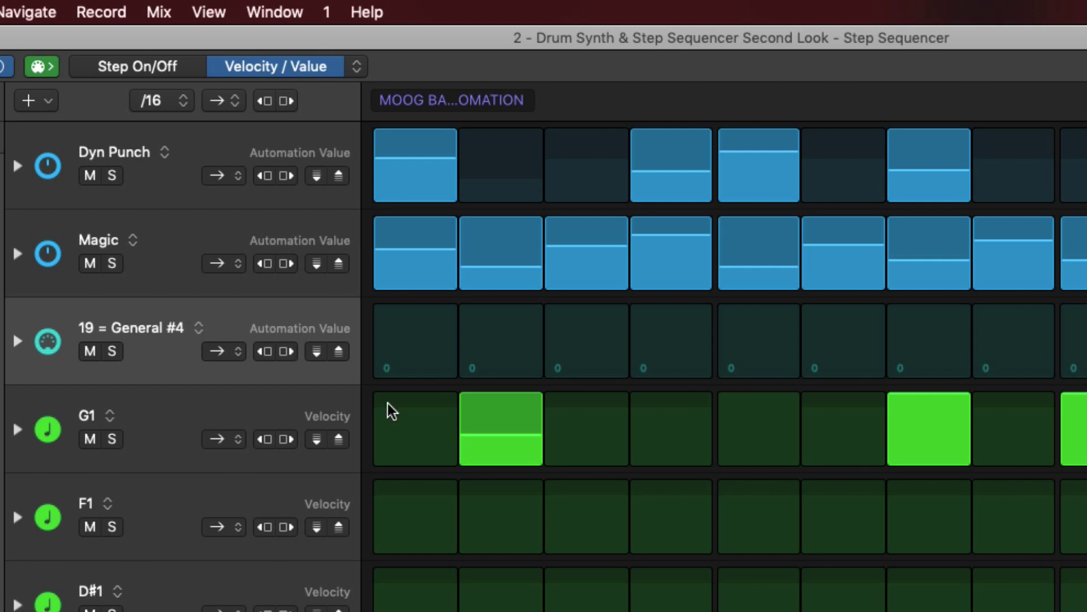
key("super+1")
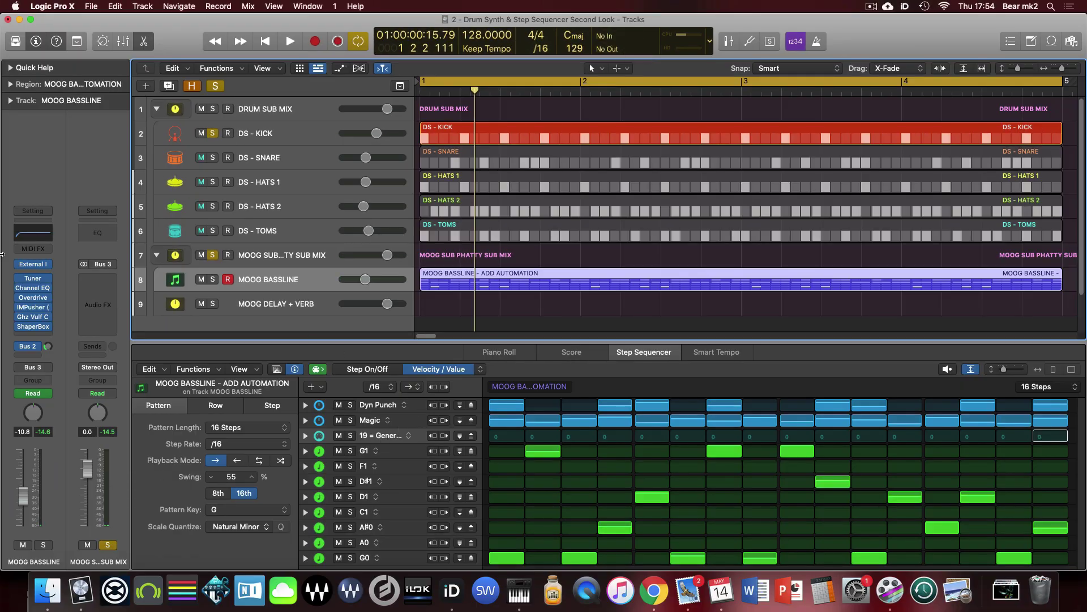
- Open the External Instrument settings to check the Moog Sub Phatty destination, moving the window aside
left_click(32, 264)
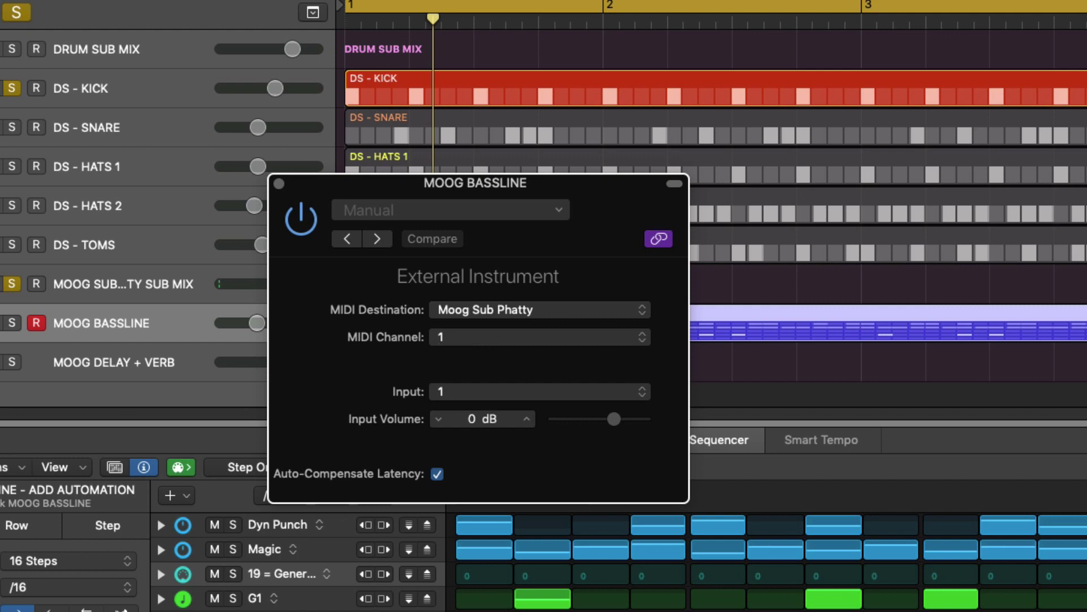
left_click_drag(606, 182, 703, 63)
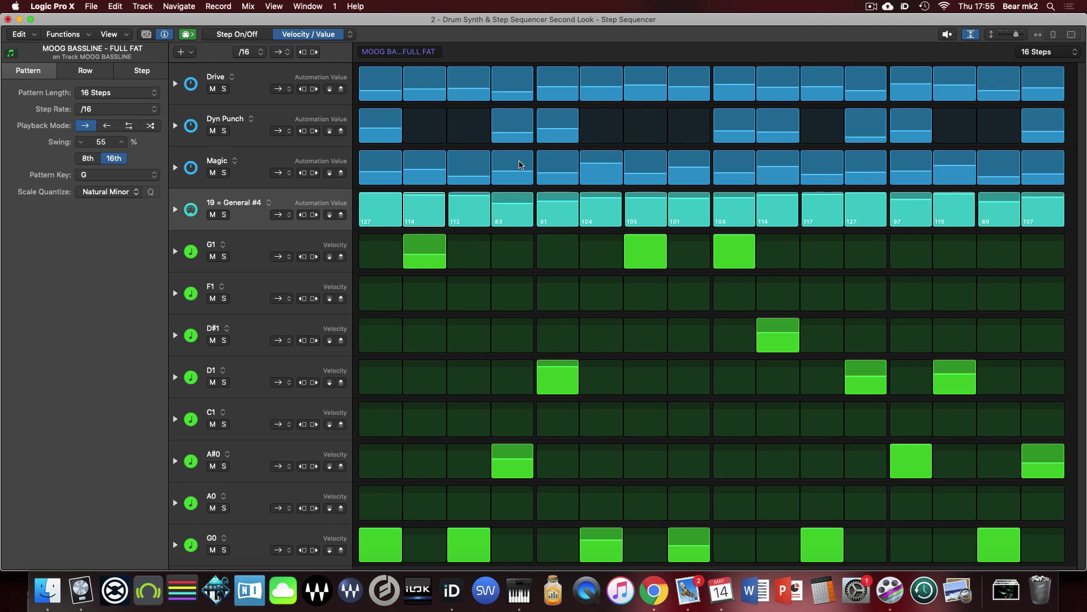
- Play the FULL FAT pattern and review the Row, then Pattern, inspector settings
key("space")
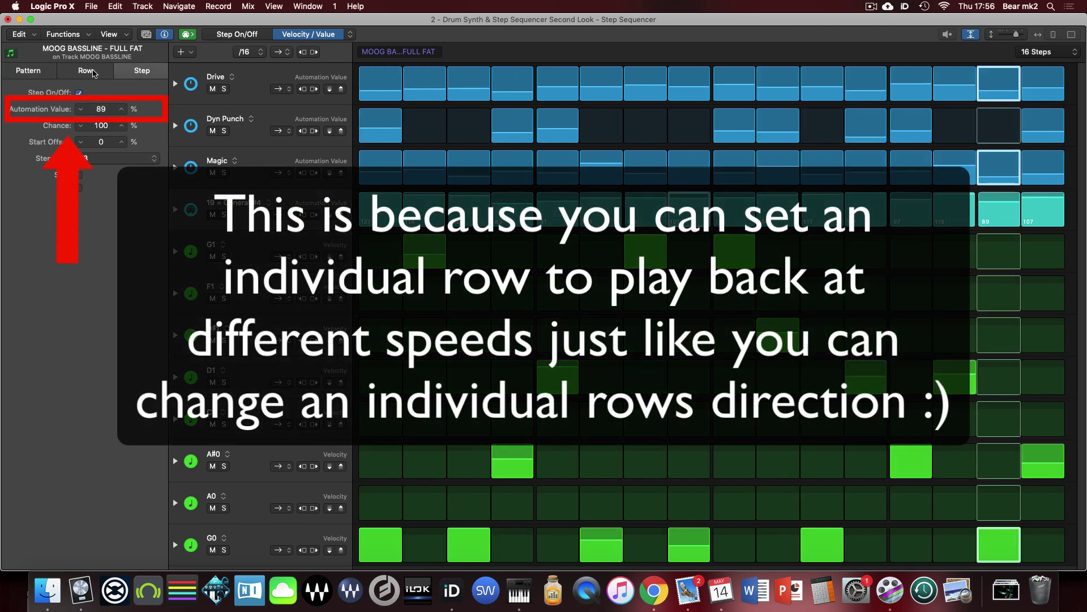
left_click(88, 71)
left_click(28, 71)
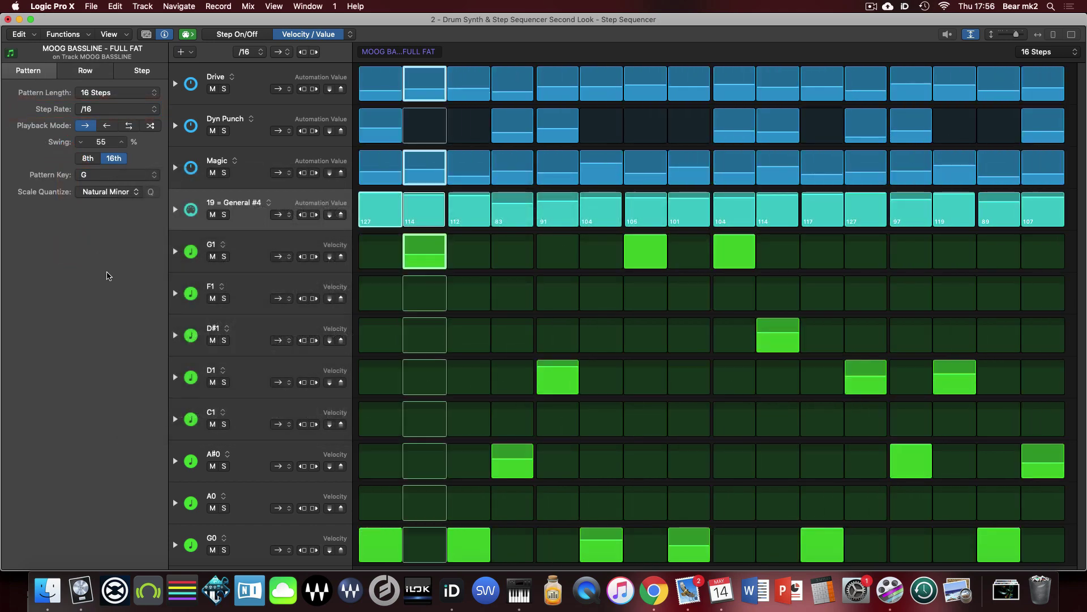
- Replay the pattern with the CC19 row at a /8 rate, then return to the Tracks arrangement
key("space")
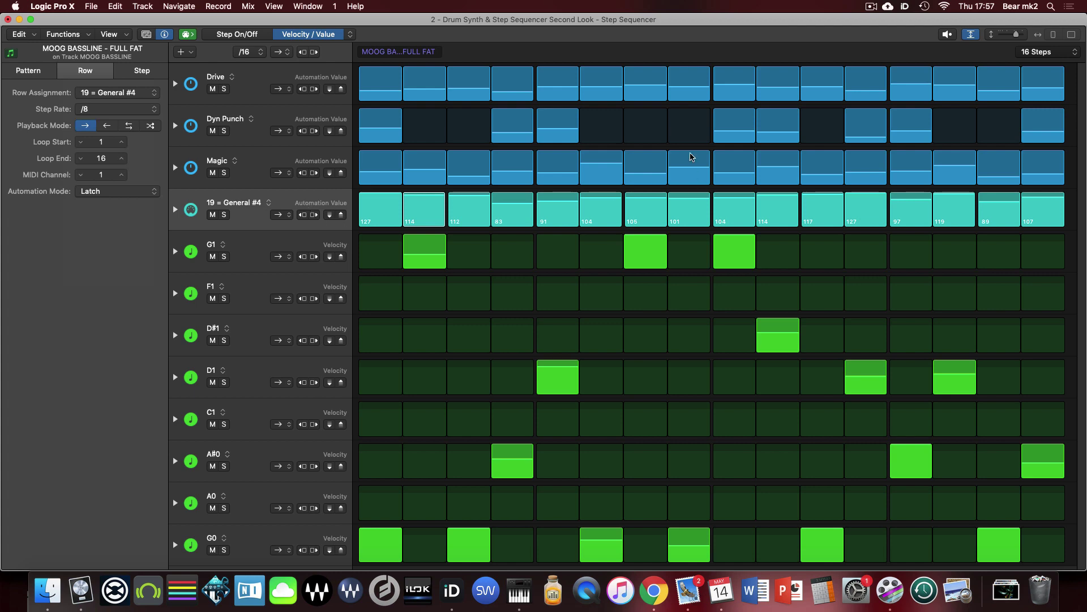
key("space")
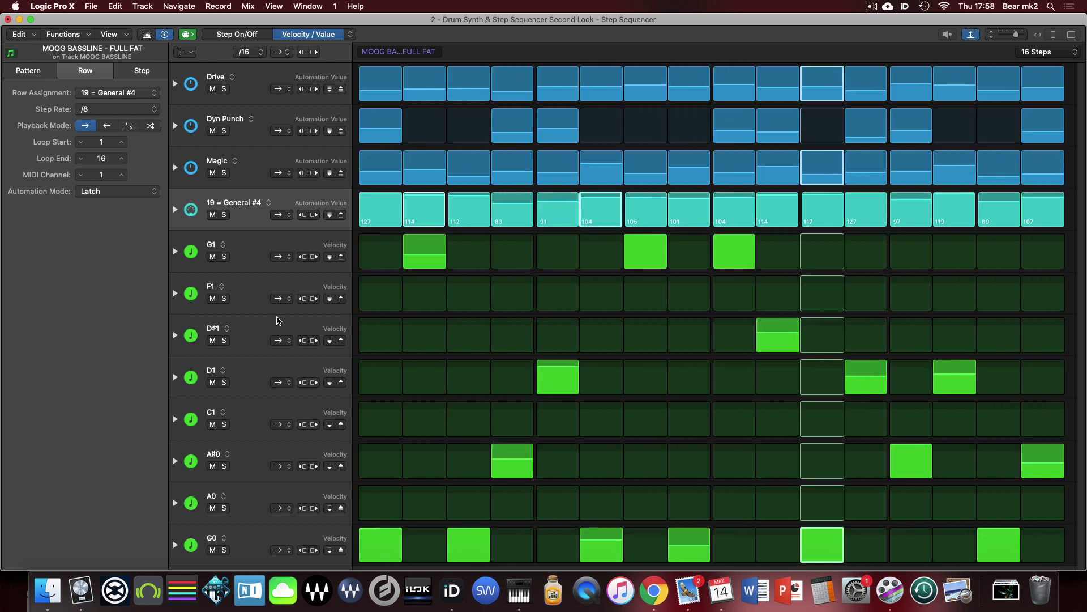
key("super+w")
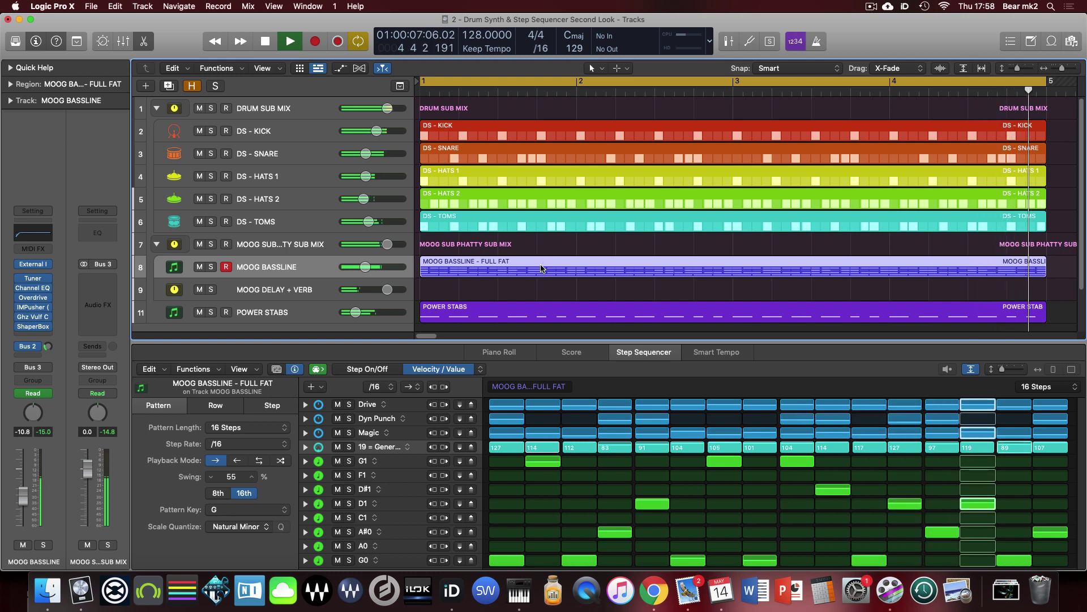
- Stop playback at the end of bar 4
key("space")
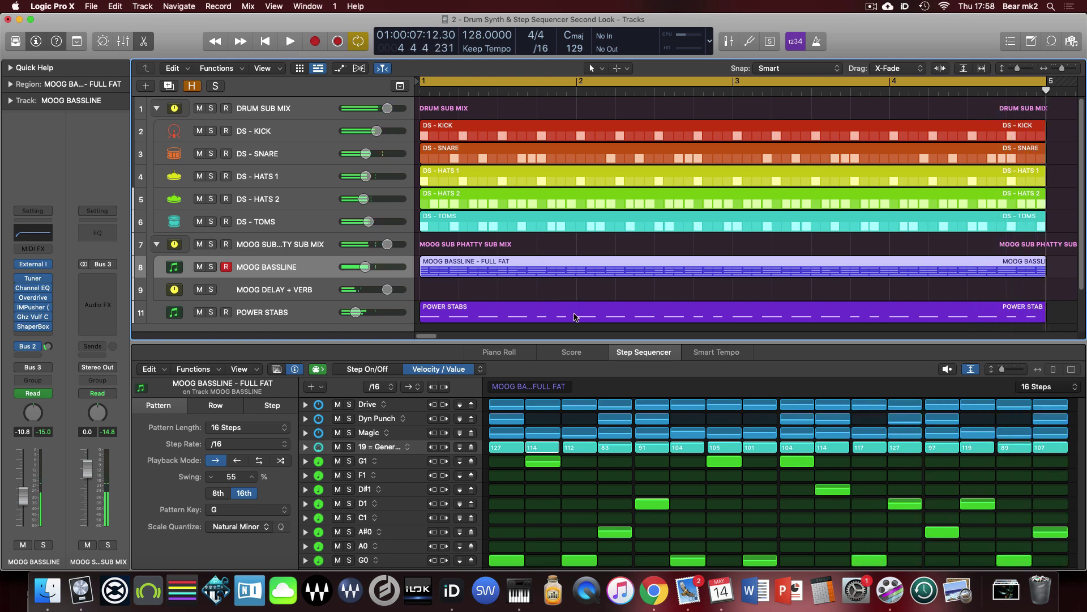